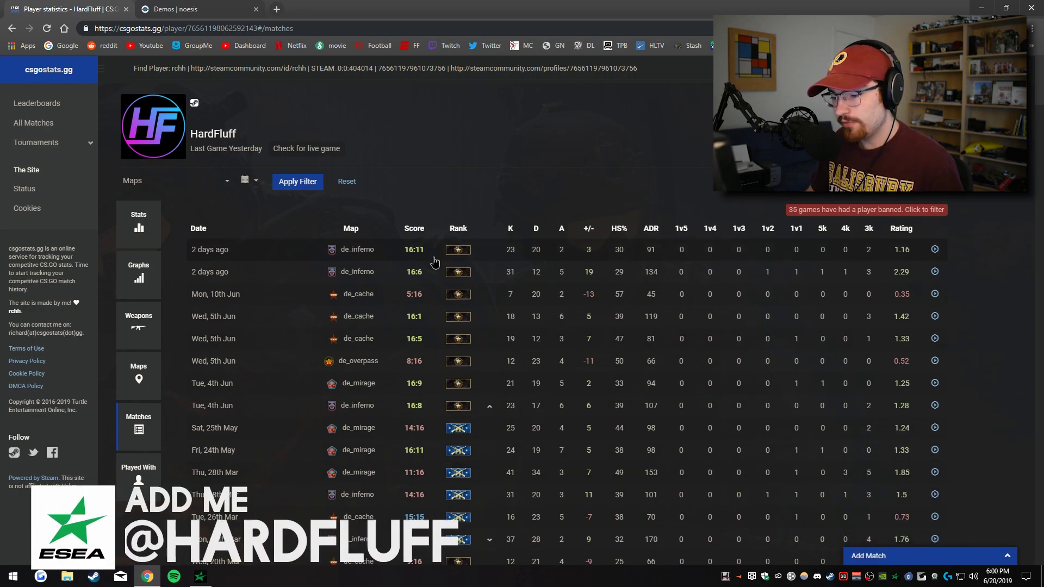
# Scroll up and down through the player's csgostats.gg Matches table.
pyautogui.scroll(-3, 431, 255)
pyautogui.scroll(3, 414, 363)
pyautogui.scroll(-6, 414, 364)
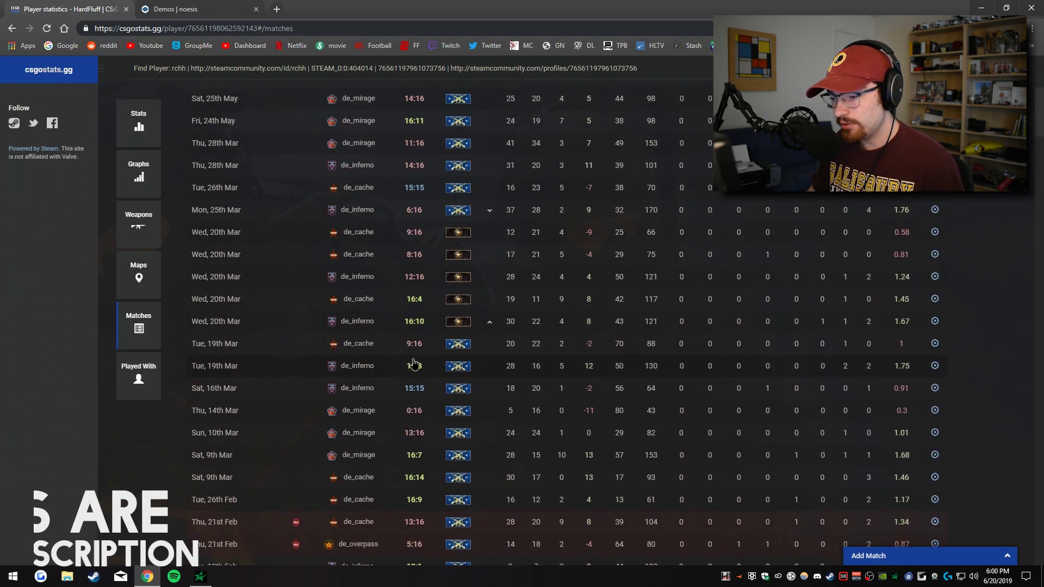
pyautogui.scroll(5, 413, 362)
pyautogui.scroll(-5, 390, 360)
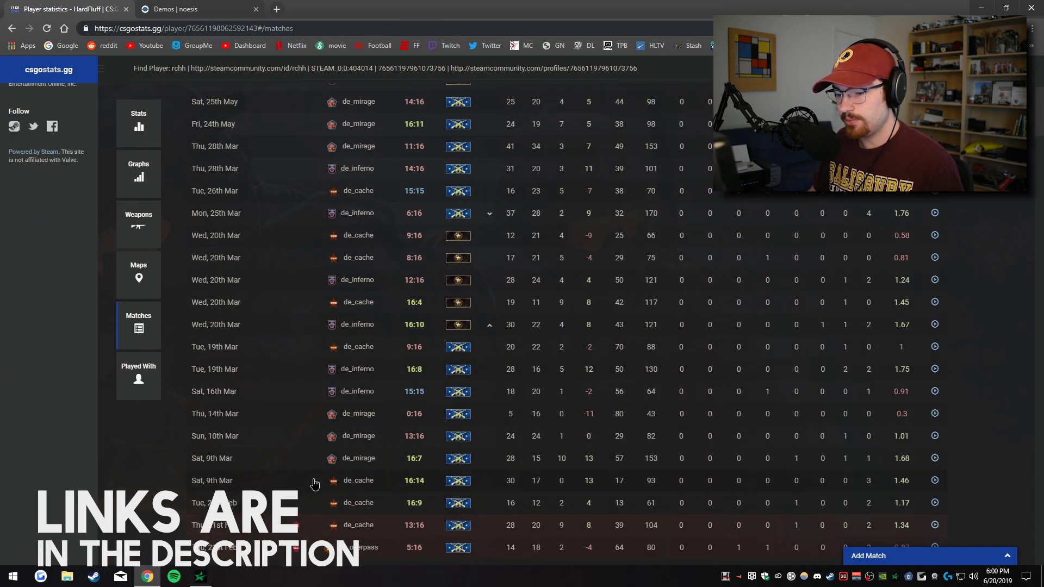
pyautogui.scroll(10, 315, 483)
# Open the 11–16 de_inferno match from the Matches table.
pyautogui.click(295, 252)
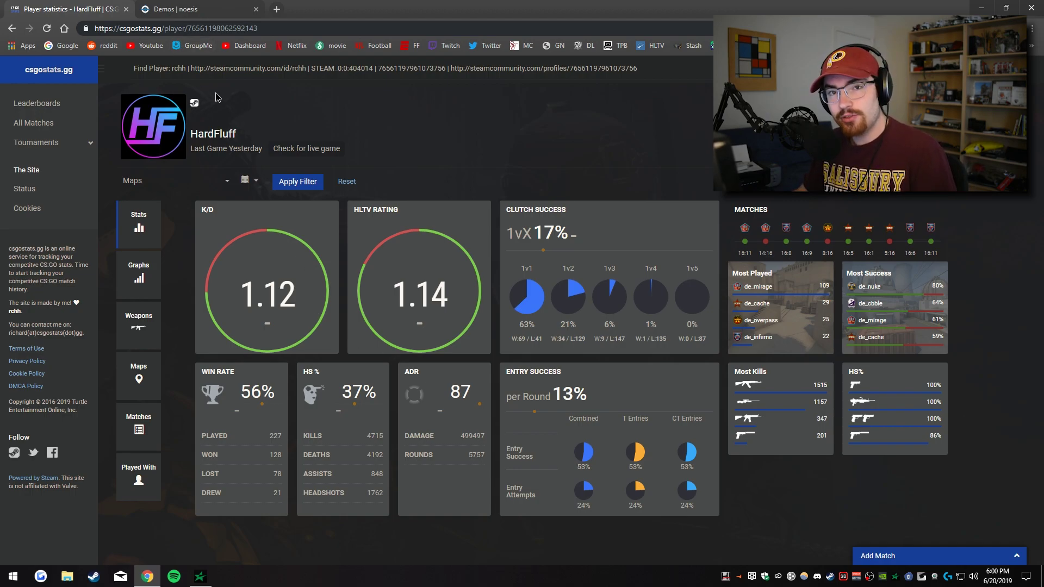
# In the Noesis demos list, start a 2D replay of the 29-round de_mirage demo.
pyautogui.click(197, 8)
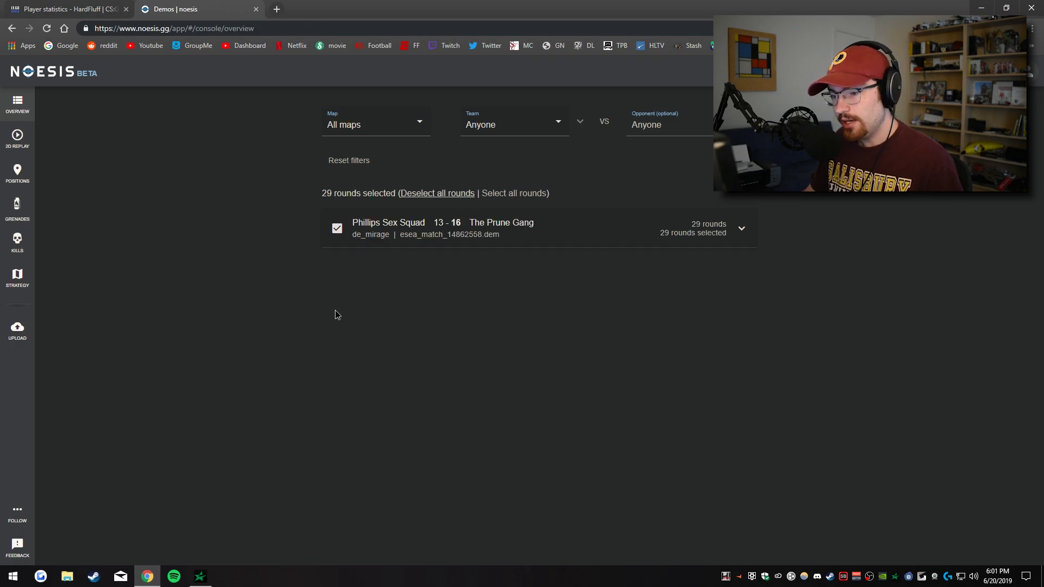
pyautogui.click(18, 138)
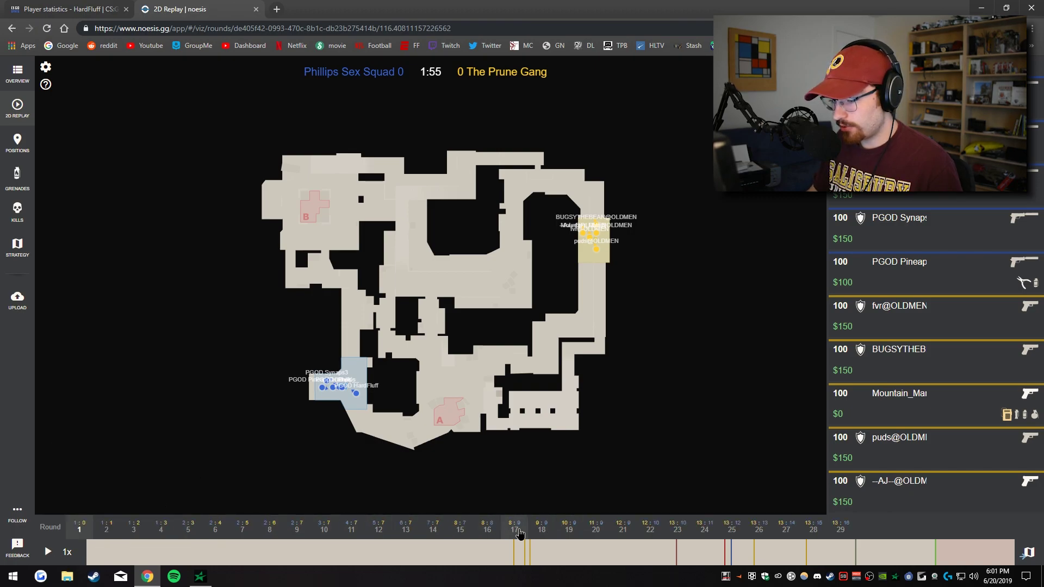
# Play round 17 of the Mirage replay at 2x speed, pause it, and return to CS:GO.
pyautogui.click(515, 529)
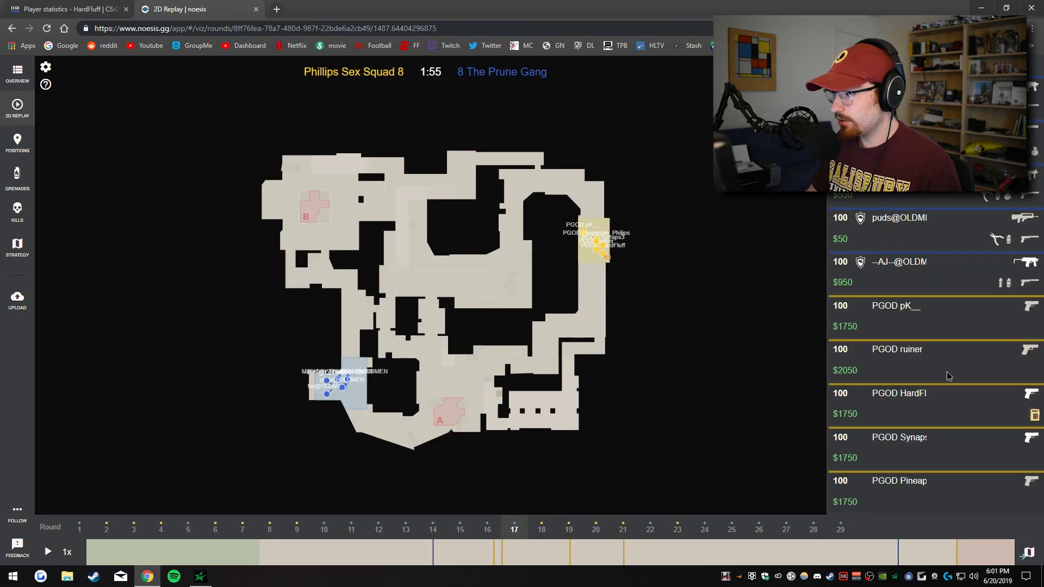
pyautogui.click(46, 559)
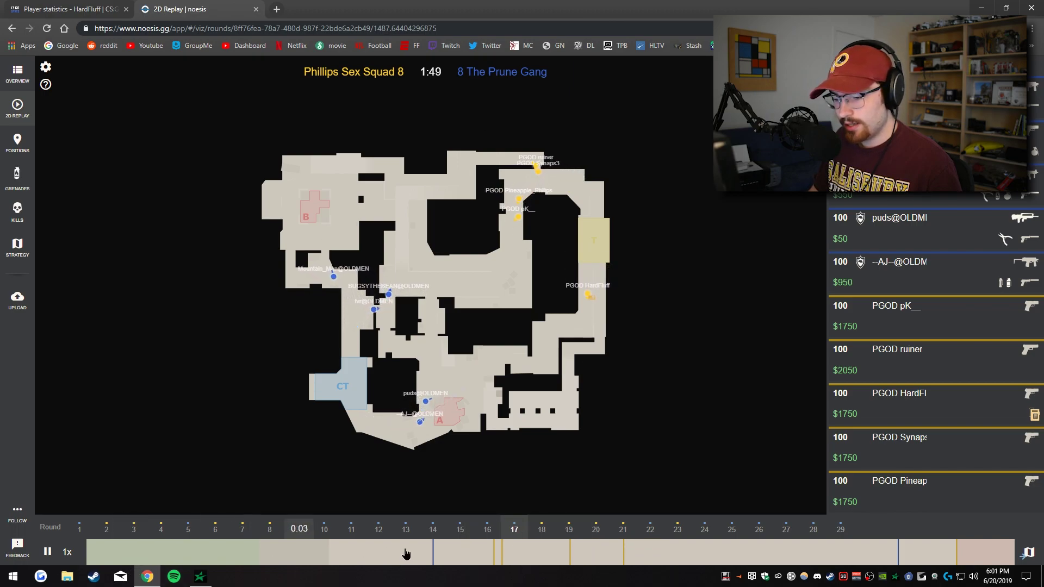
pyautogui.click(67, 552)
pyautogui.click(66, 528)
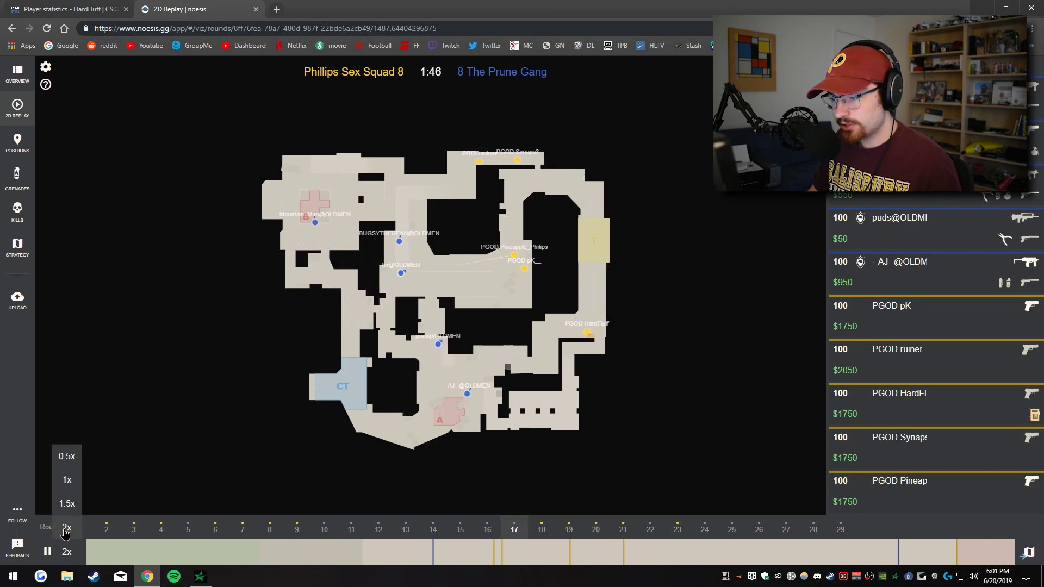
pyautogui.press('space')
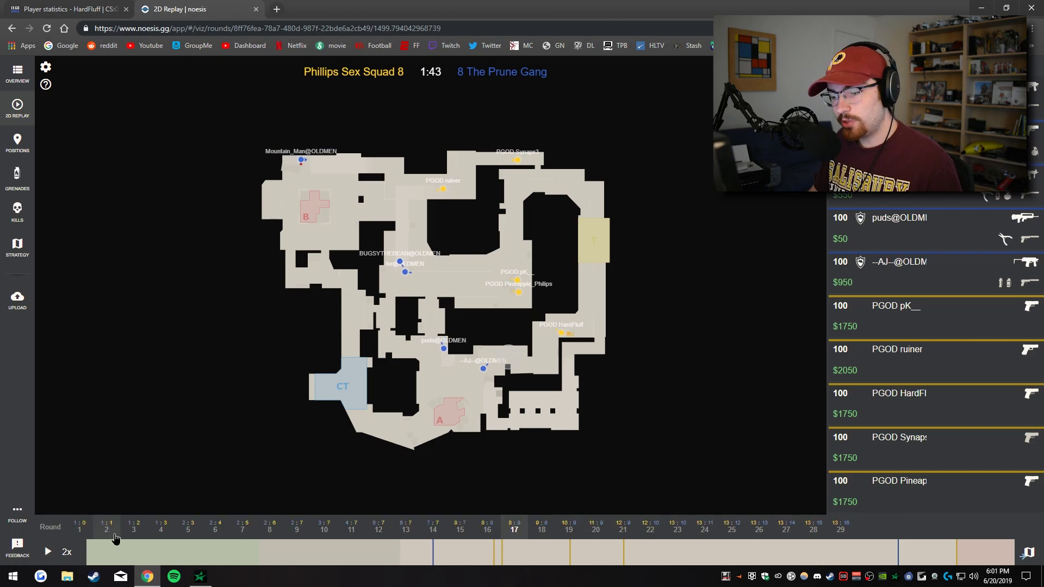
pyautogui.hotkey('alt', 'Tab')
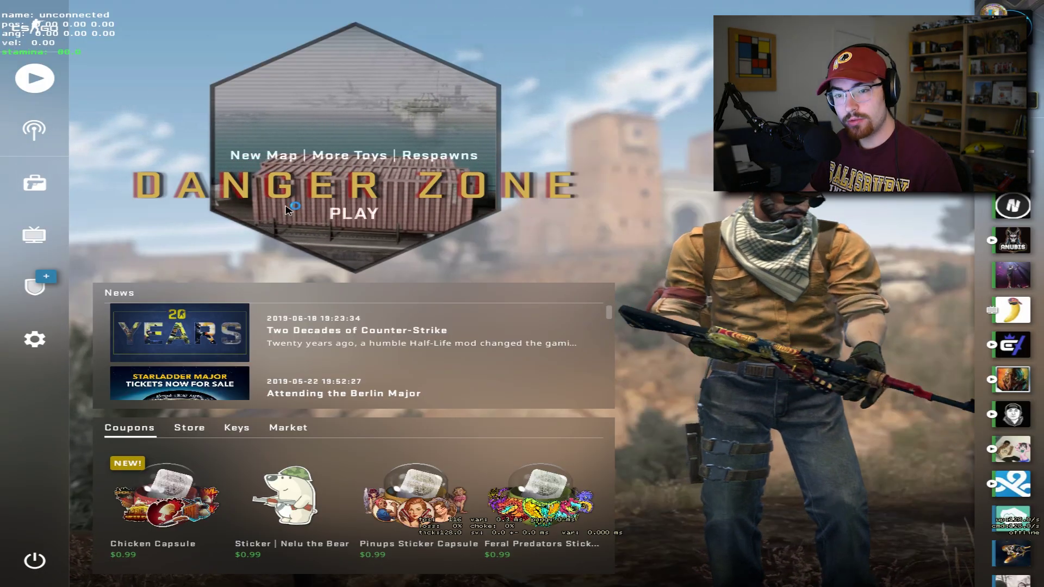
# Go to the Watch section and list Your Matches.
pyautogui.click(31, 197)
pyautogui.click(33, 235)
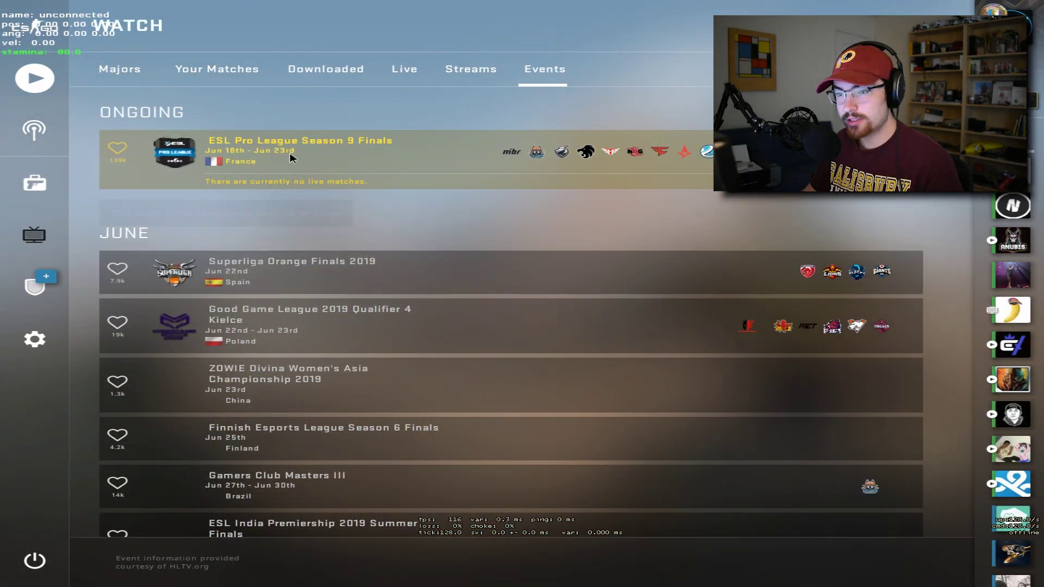
pyautogui.click(245, 76)
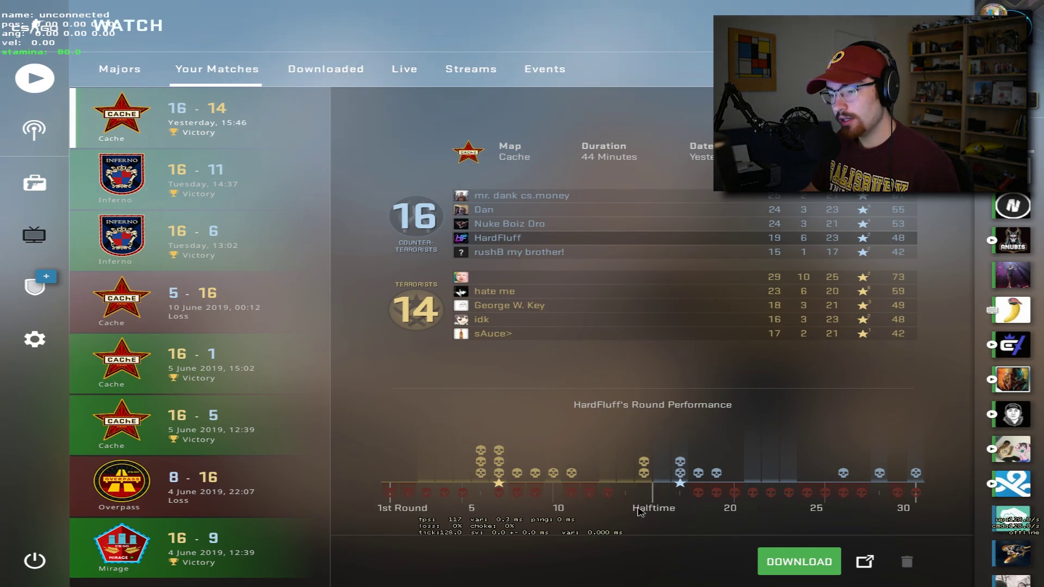
# Browse the Inferno 16-11, Cache 5-16, Cache 16-5, Overpass 8-16 and Mirage 16-9 matches, ending on Cache 16-14.
pyautogui.click(231, 188)
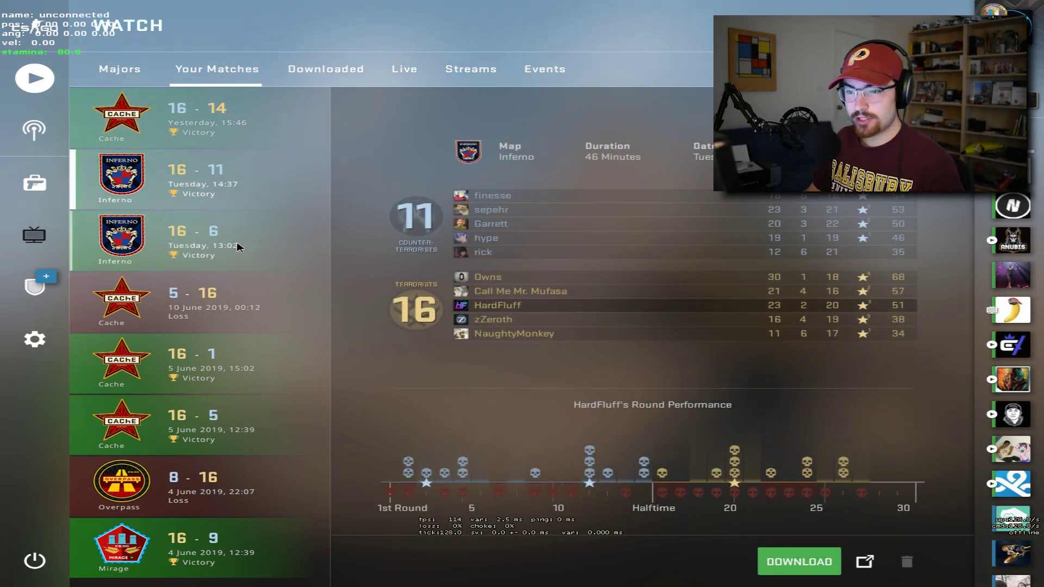
pyautogui.click(244, 305)
pyautogui.click(249, 430)
pyautogui.click(243, 489)
pyautogui.click(243, 536)
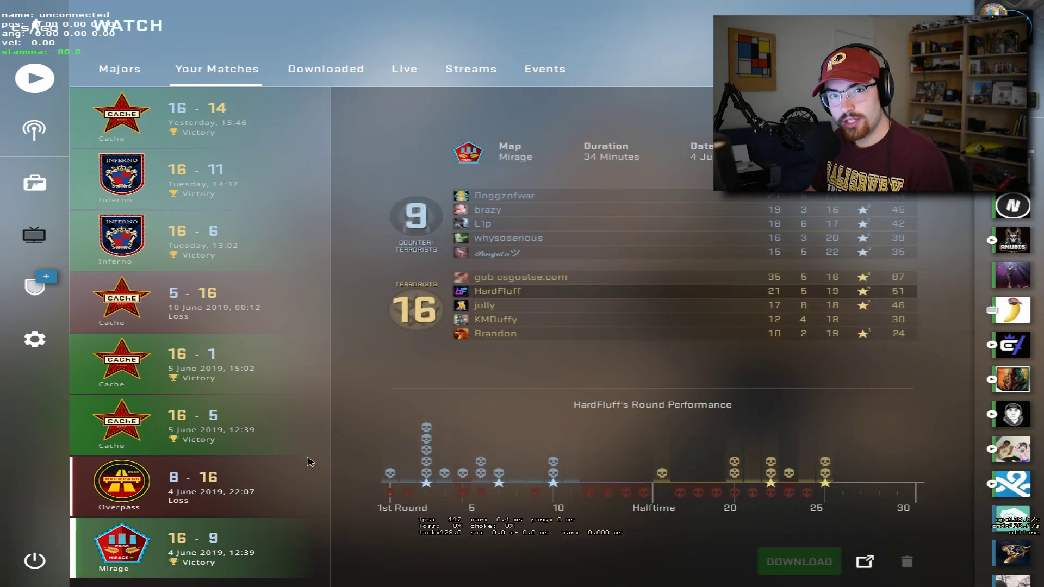
pyautogui.click(262, 127)
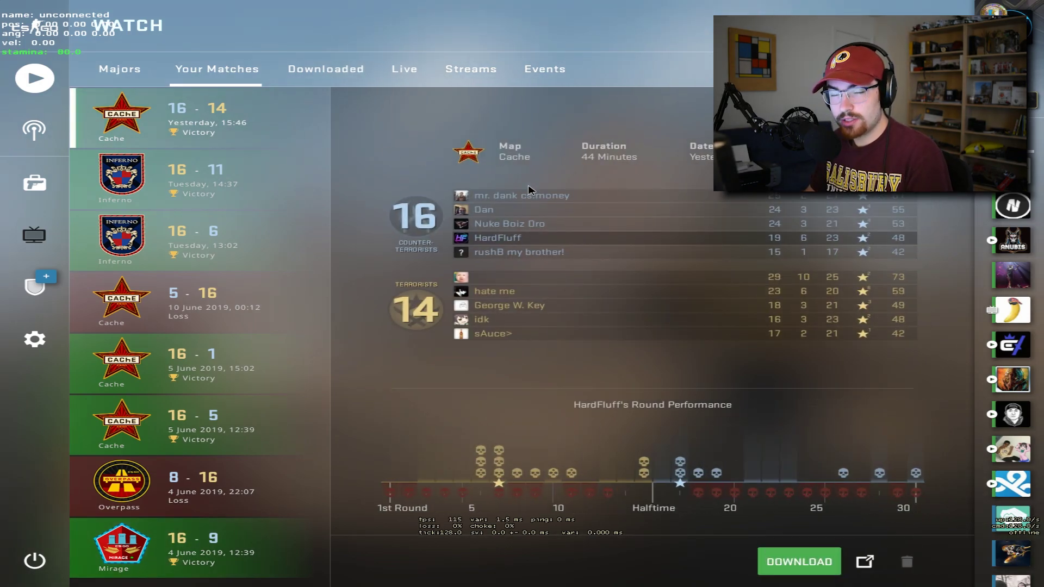
# Go to the desktop and open Program Files (x86) on Local Disk (C:) in File Explorer.
pyautogui.press('super+d')
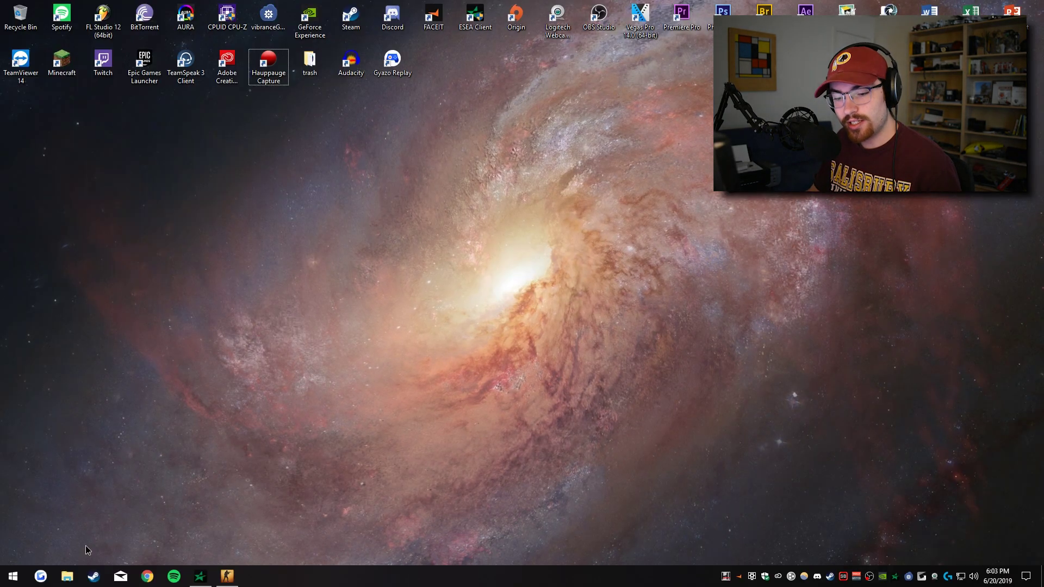
pyautogui.click(67, 577)
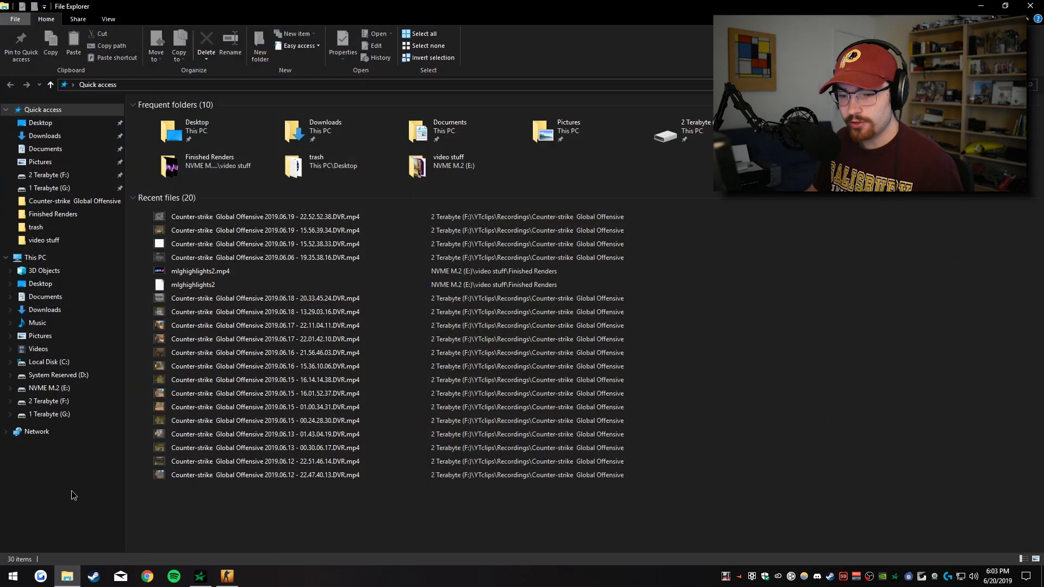
pyautogui.click(93, 364)
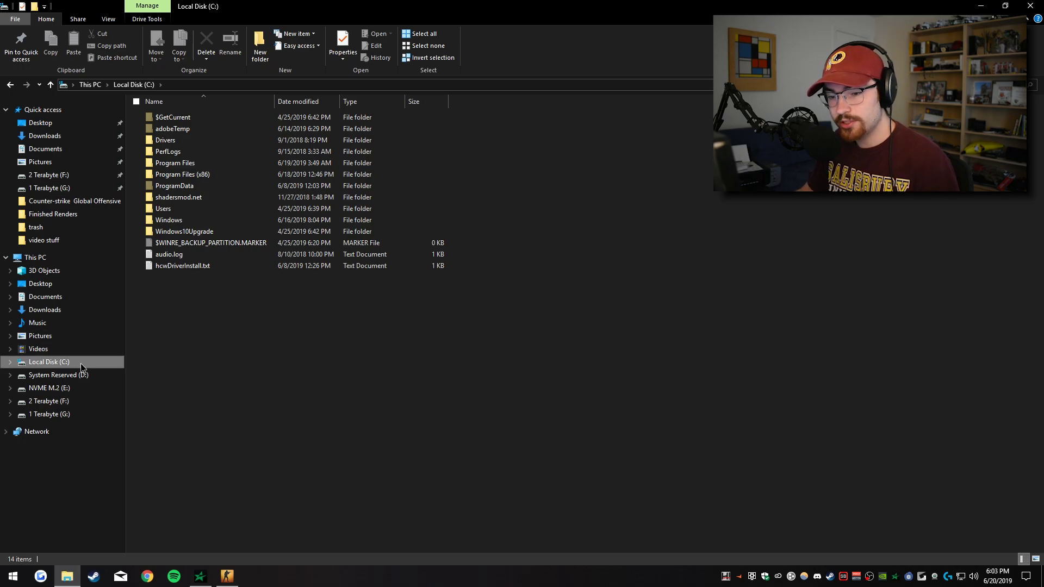
pyautogui.doubleClick(238, 175)
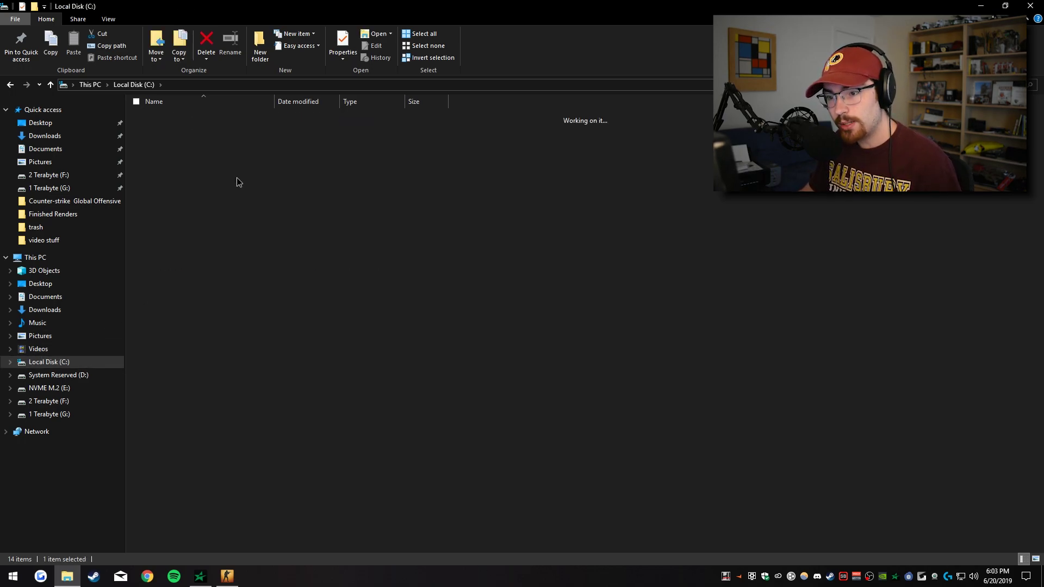
pyautogui.scroll(-4, 207, 402)
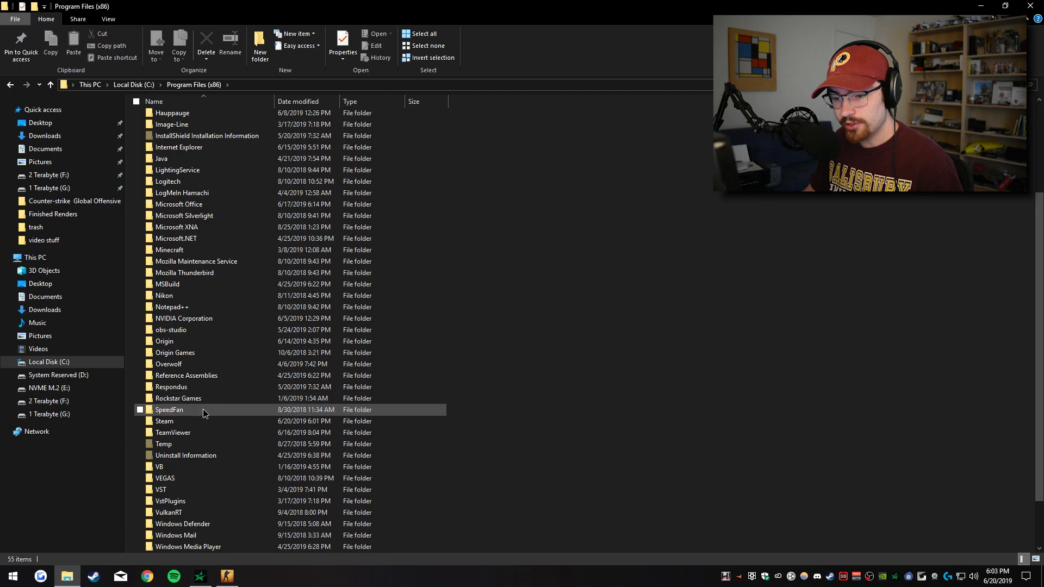
# Go through Steam\steamapps\common\Counter-Strike Global Offensive\csgo into the replays folder.
pyautogui.click(205, 422)
pyautogui.doubleClick(205, 423)
pyautogui.doubleClick(205, 350)
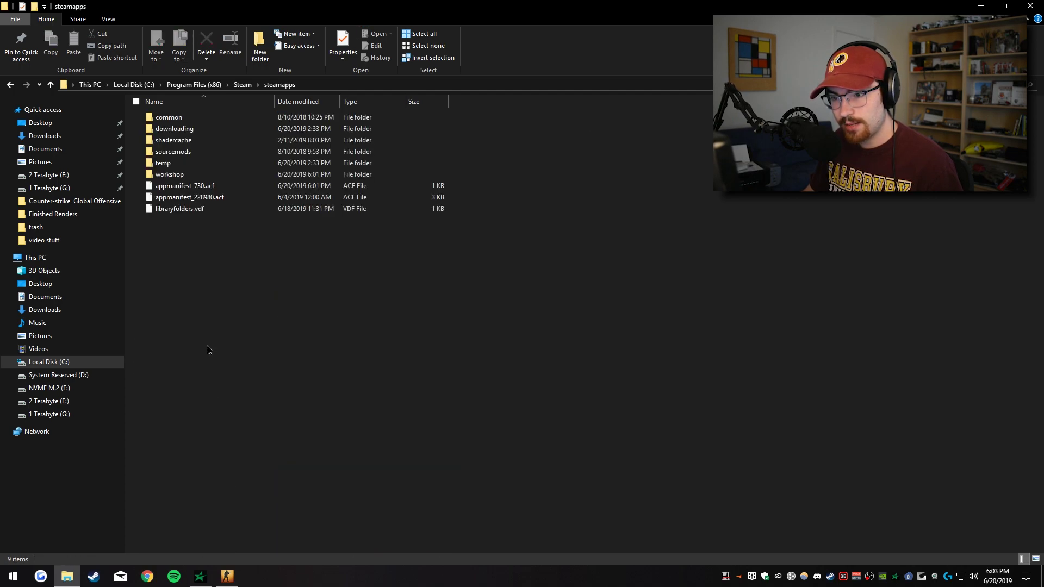
pyautogui.doubleClick(222, 118)
pyautogui.doubleClick(223, 119)
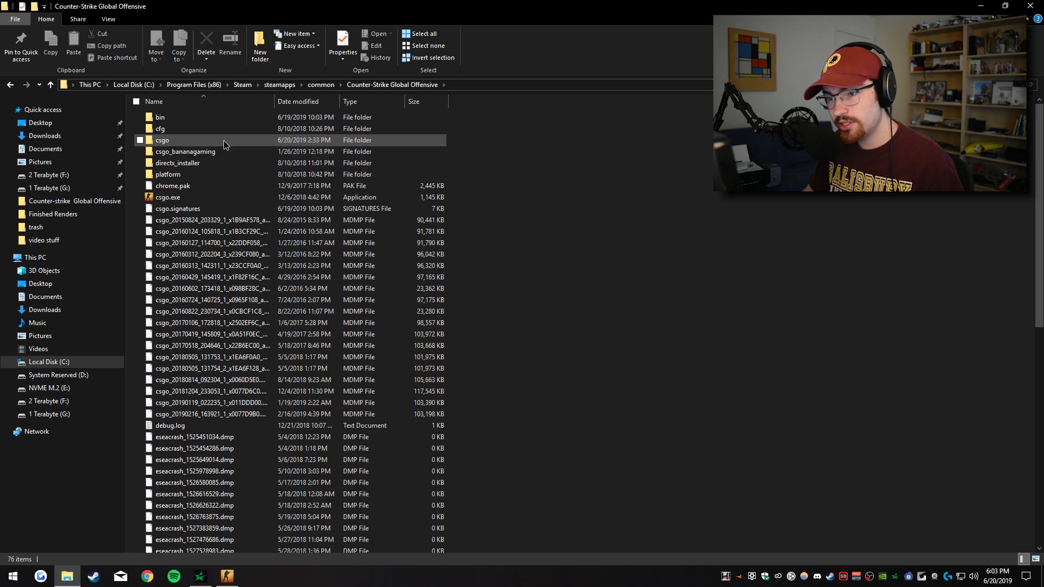
pyautogui.doubleClick(223, 140)
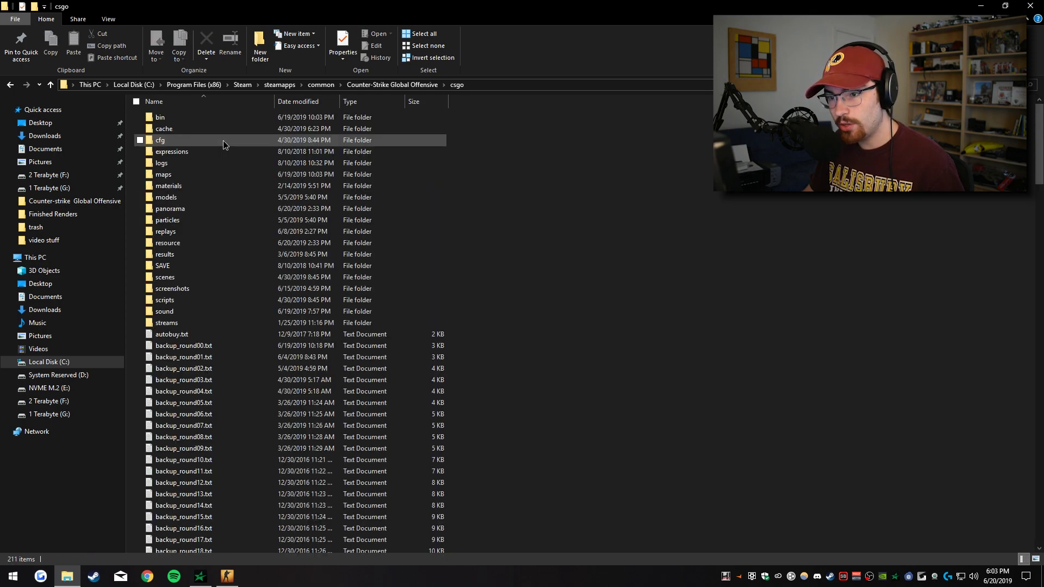
pyautogui.doubleClick(205, 238)
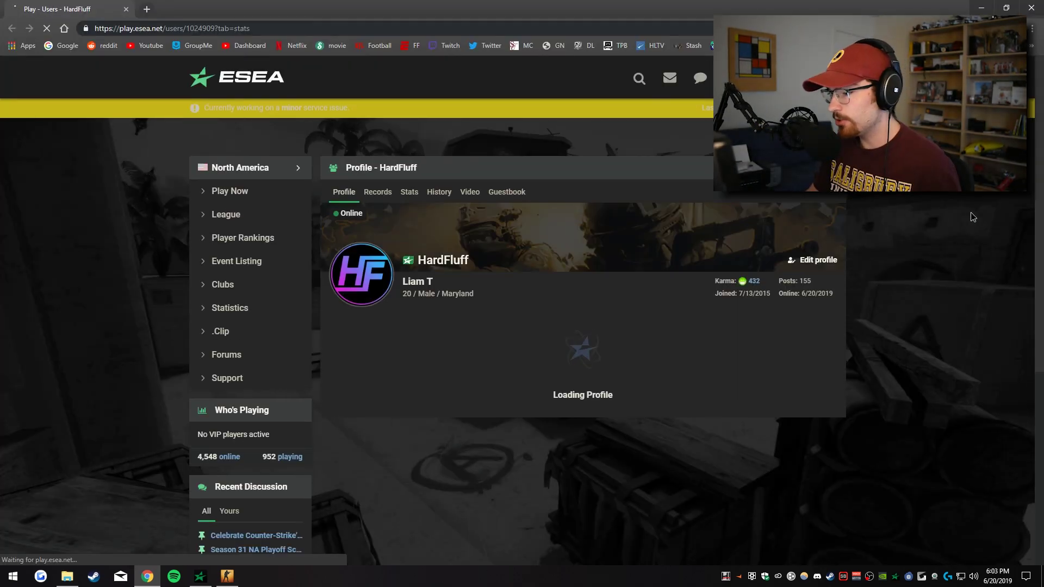
# Open the de_train match 15034039 recap and download its demo as esea_match_15034039.zip.
pyautogui.click(367, 463)
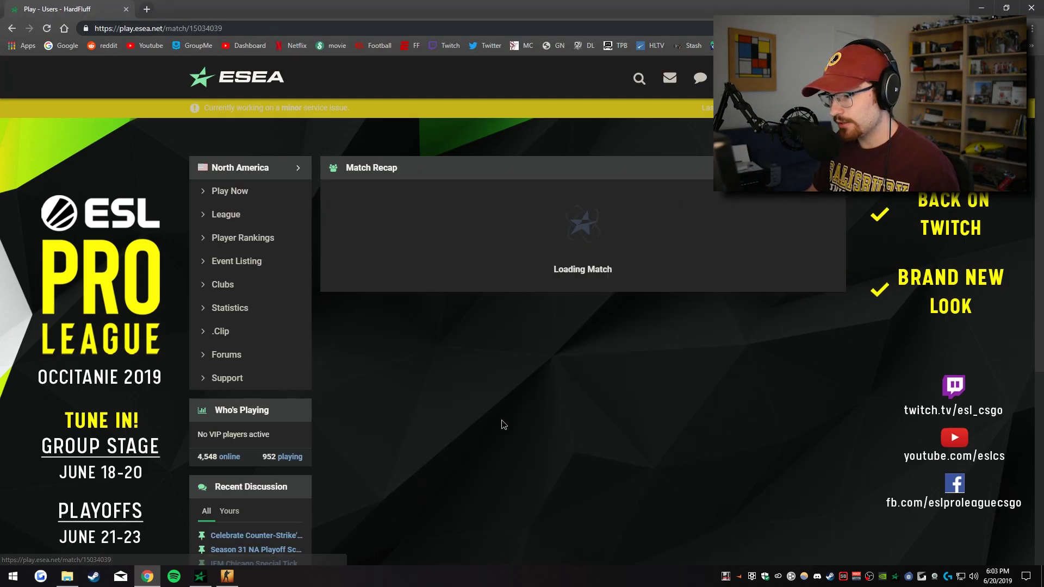
pyautogui.scroll(-3, 550, 354)
pyautogui.scroll(-2, 550, 354)
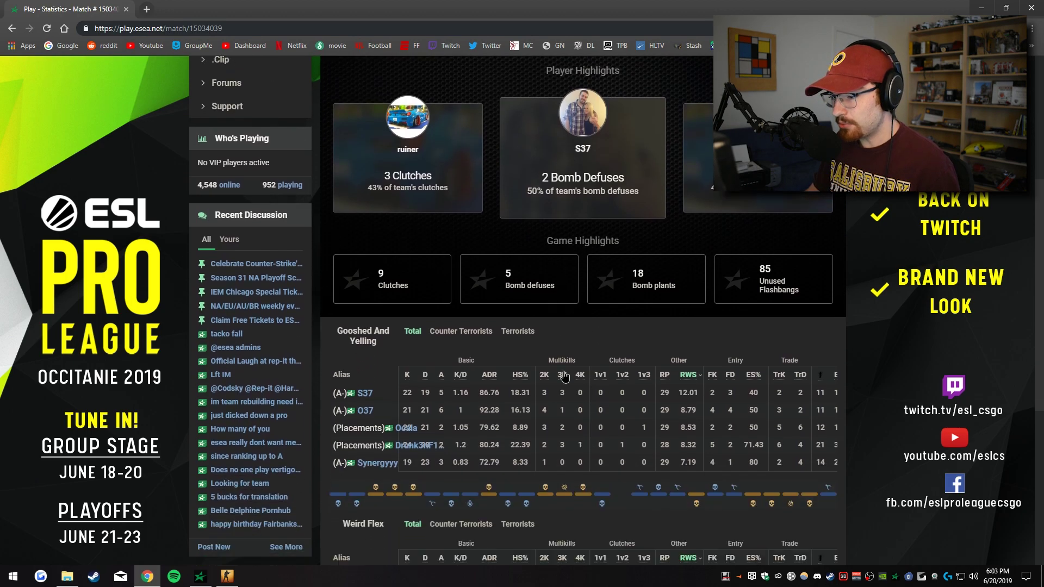
pyautogui.scroll(3, 610, 230)
pyautogui.scroll(-6, 633, 347)
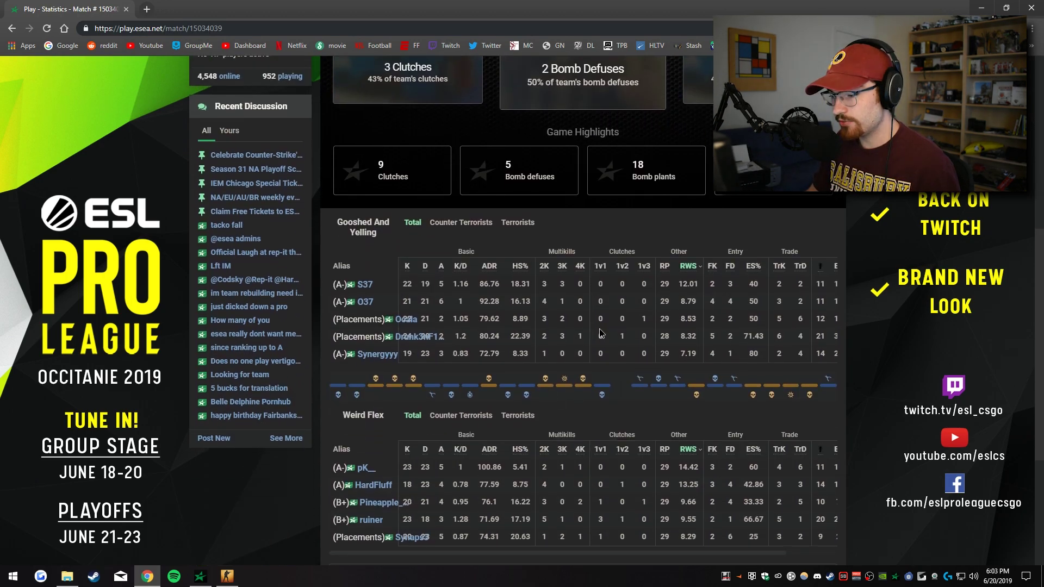
pyautogui.scroll(5, 602, 346)
pyautogui.scroll(1, 603, 346)
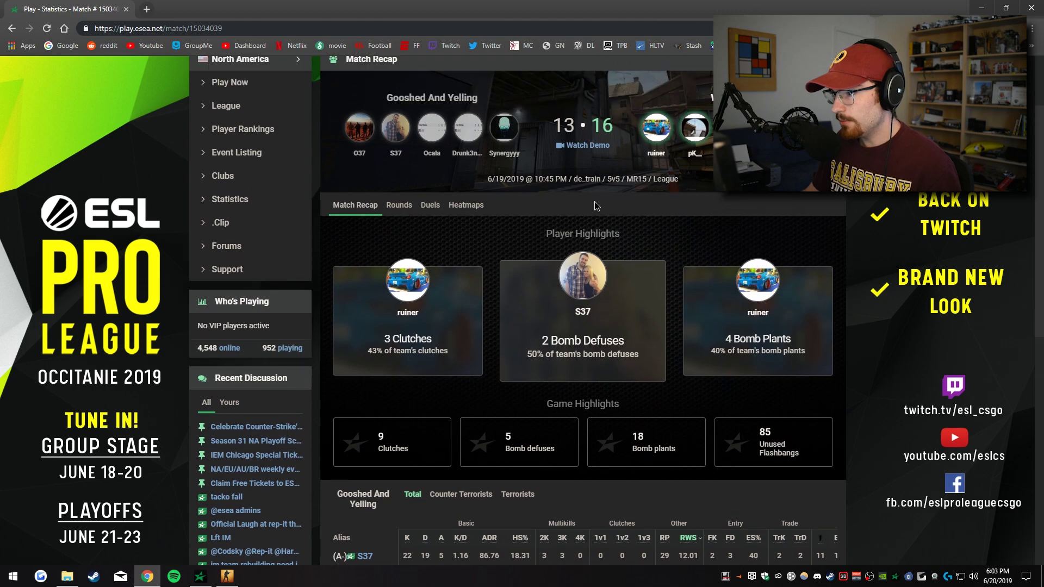
pyautogui.click(598, 147)
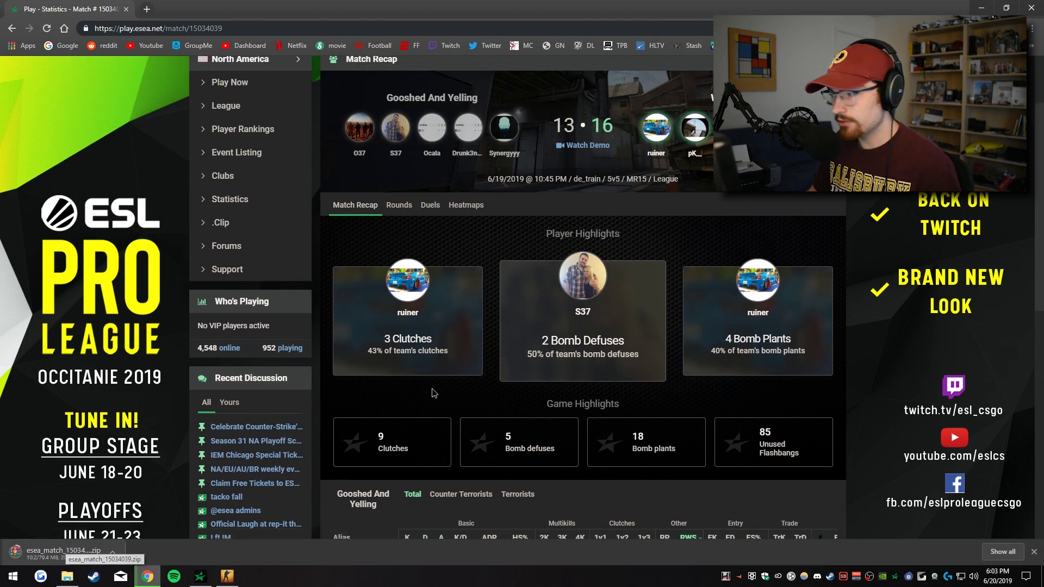
# Load faceit.com in a new tab and show the profile's CS:GO statistics.
pyautogui.click(146, 8)
pyautogui.write('faceit.com')
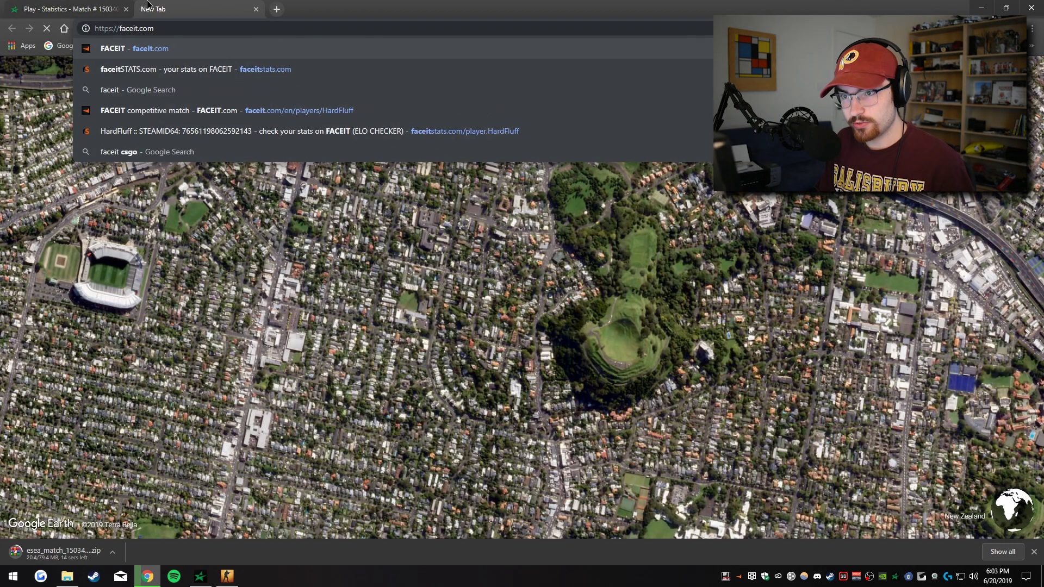
pyautogui.press('Return')
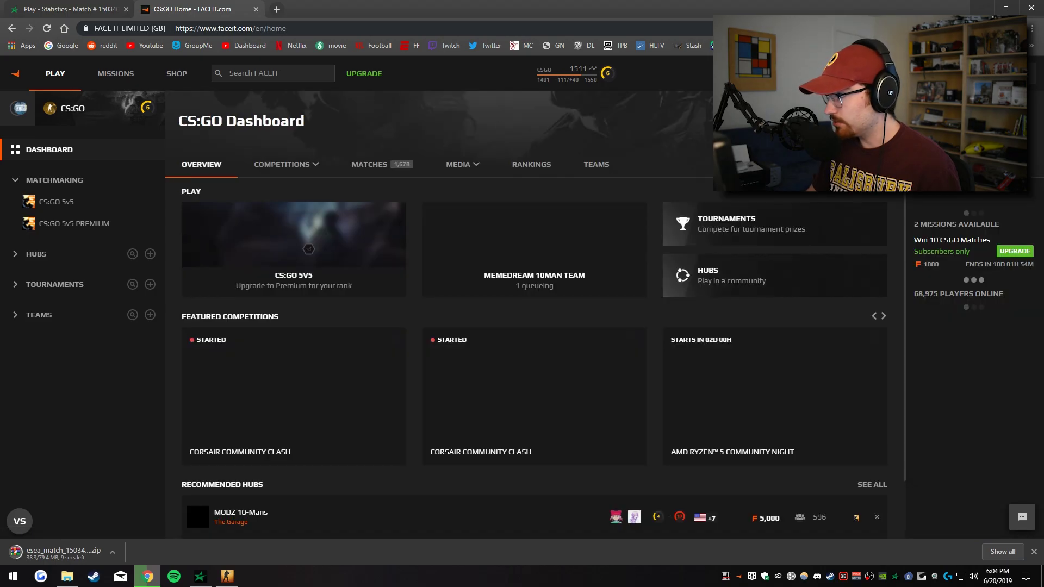
pyautogui.click(19, 108)
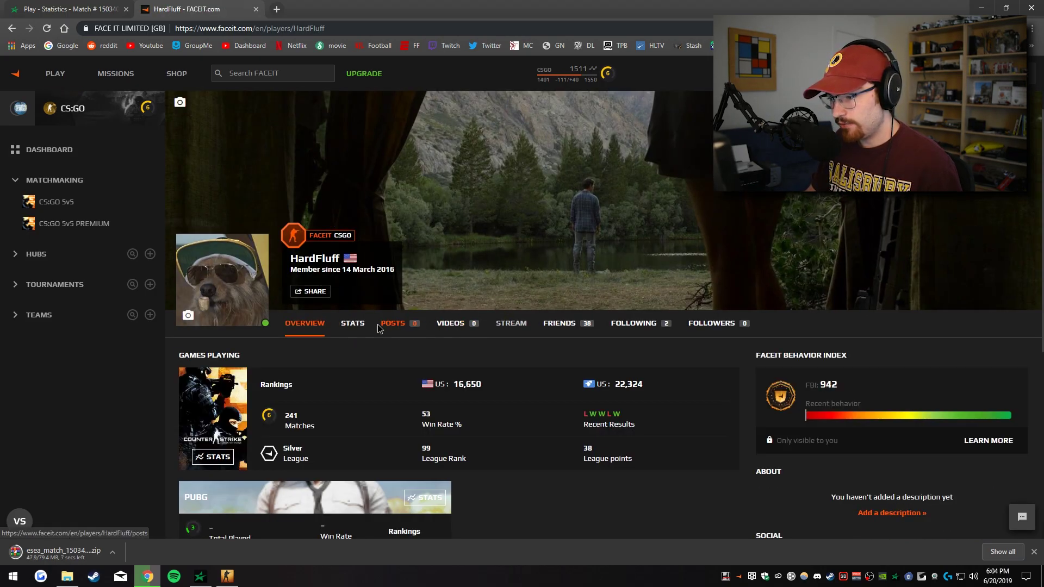
pyautogui.click(352, 323)
pyautogui.scroll(-15, 481, 338)
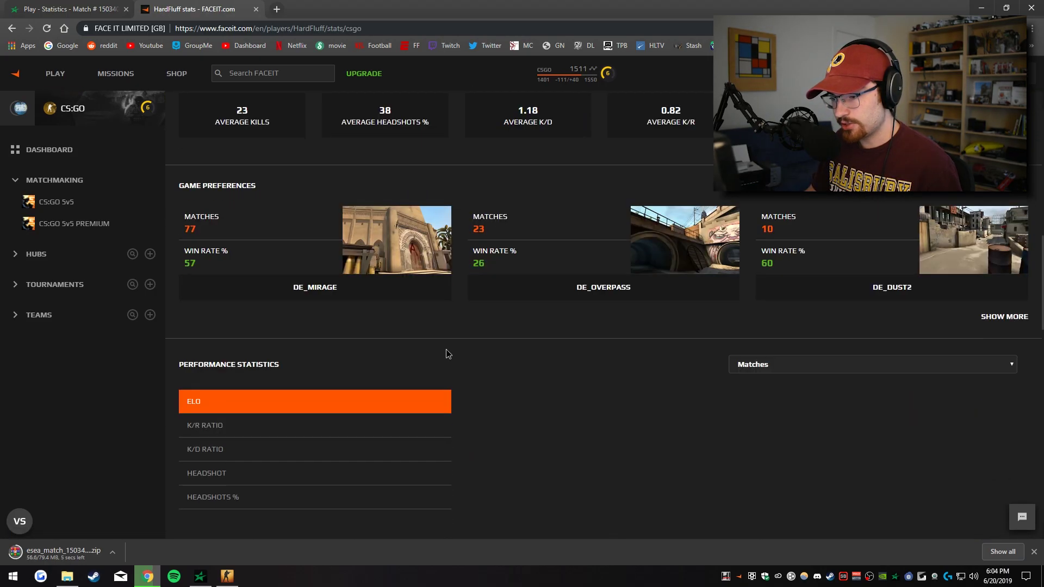
# Download the demo from the 18 Jun de_mirage match room and close the other tabs.
pyautogui.click(434, 373)
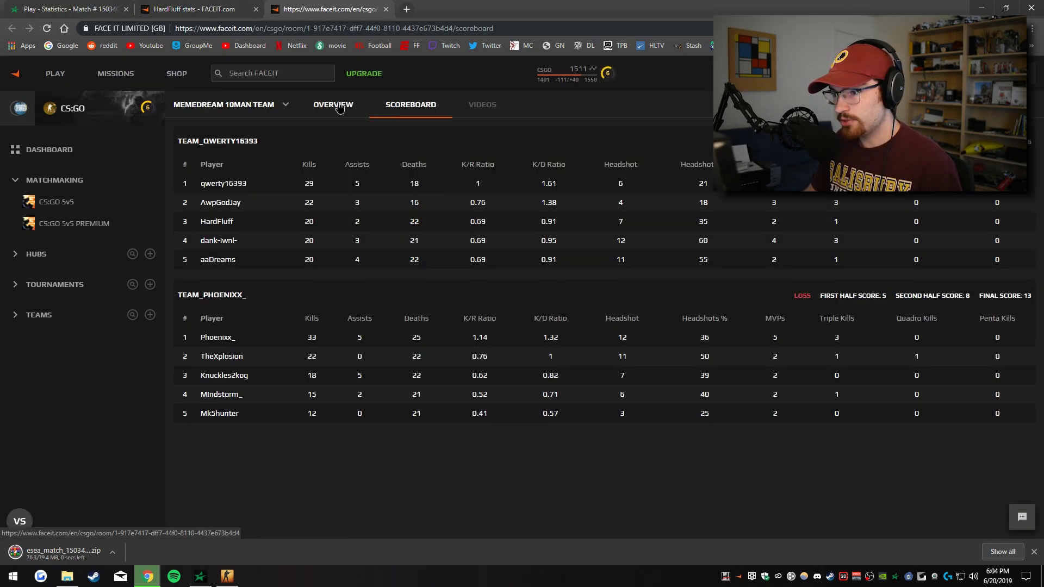
pyautogui.click(332, 104)
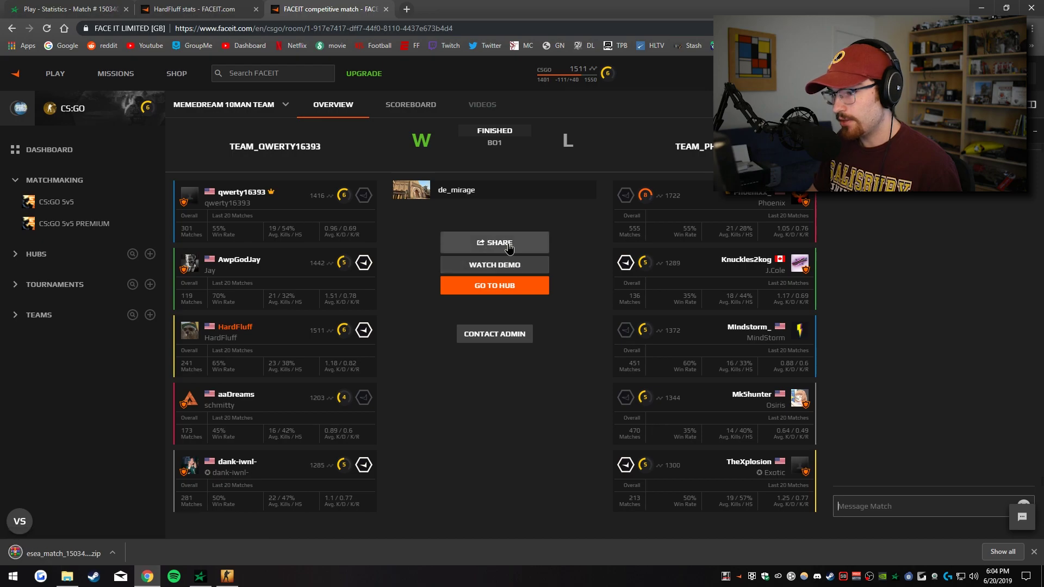
pyautogui.click(492, 266)
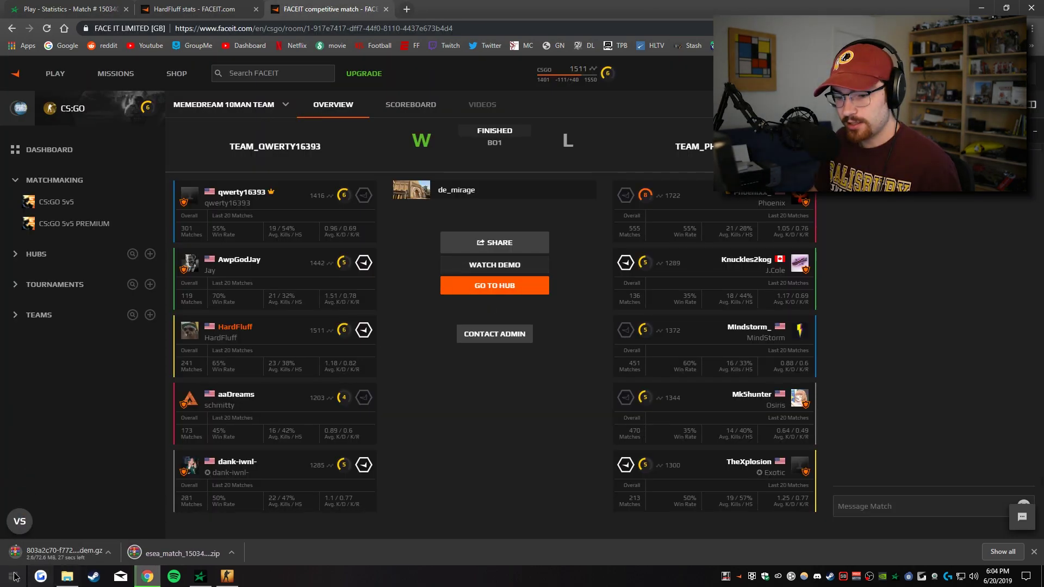
pyautogui.click(256, 9)
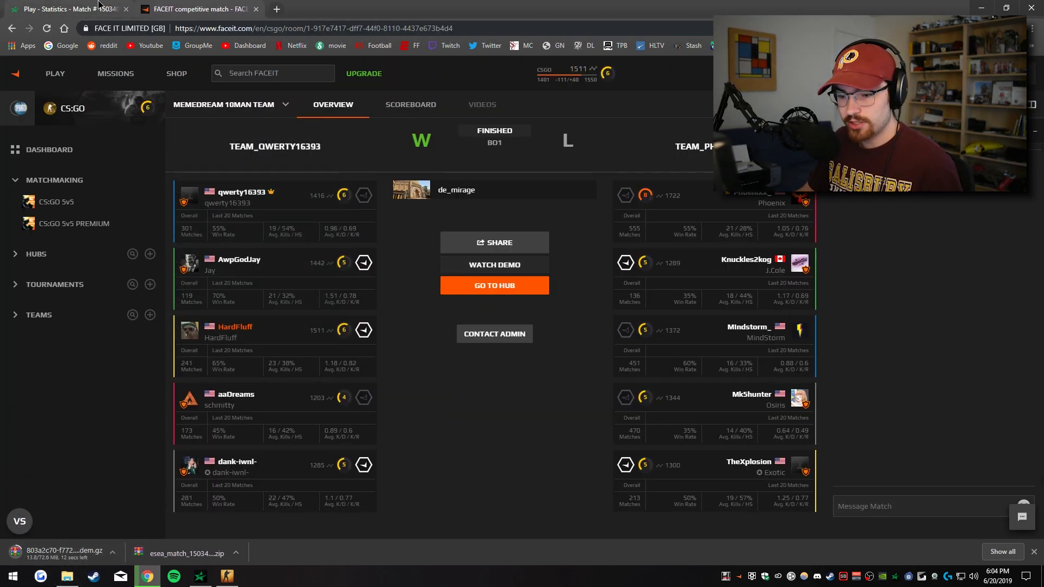
pyautogui.click(126, 9)
# Cancel the FACEIT .dem.gz download and extract esea_match_15034039.dem from the ESEA zip into replays.
pyautogui.click(113, 553)
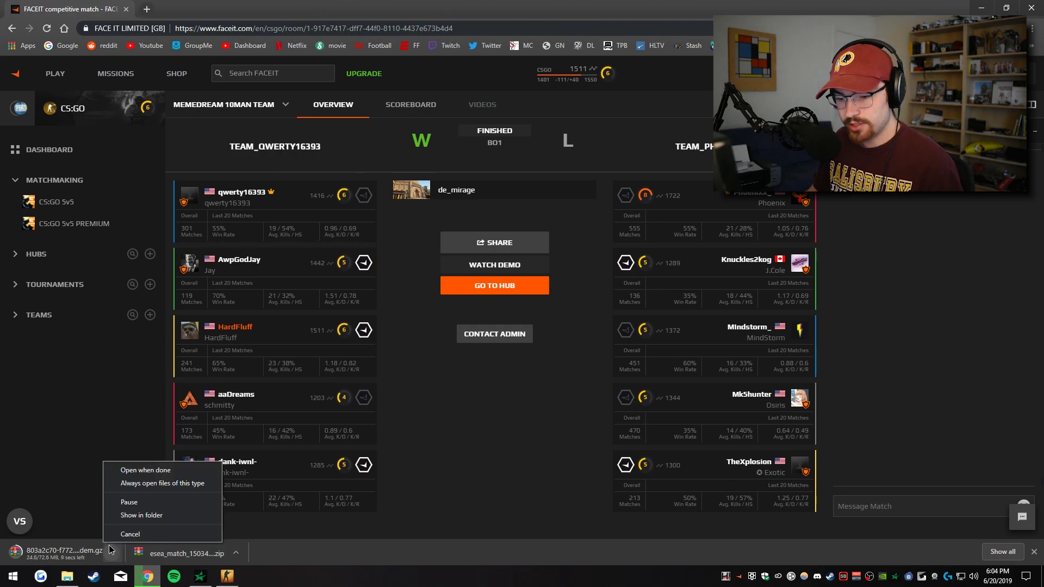
pyautogui.click(125, 536)
pyautogui.click(179, 554)
pyautogui.click(990, 6)
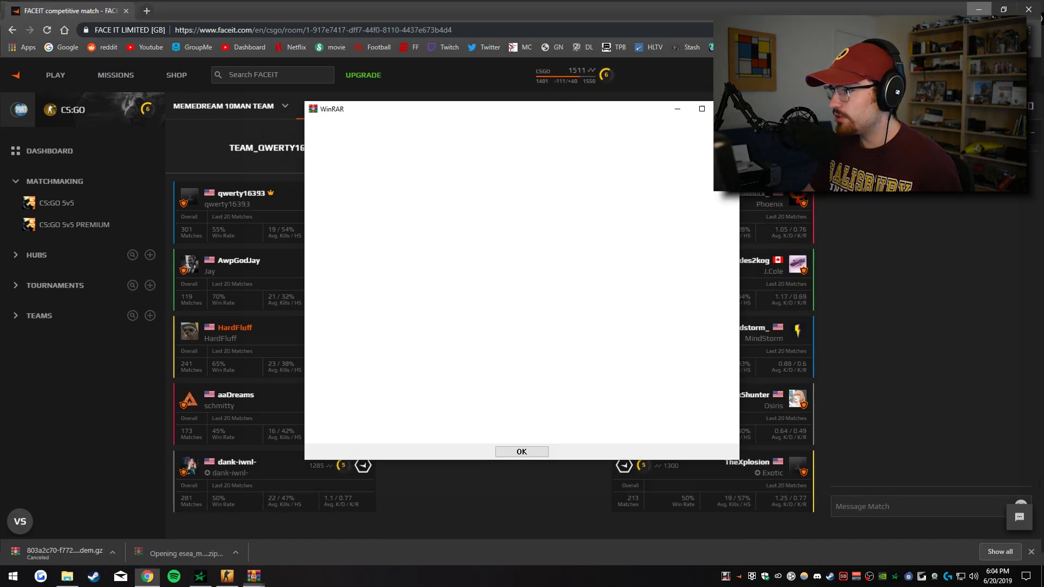
pyautogui.click(521, 452)
pyautogui.moveTo(276, 194); pyautogui.dragTo(301, 194)
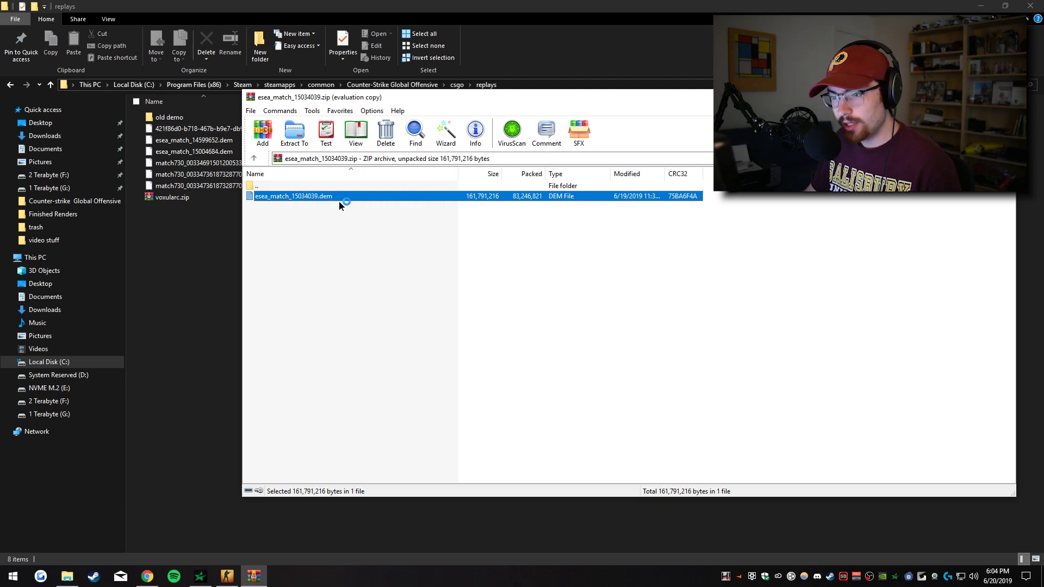
pyautogui.moveTo(332, 198); pyautogui.dragTo(195, 236)
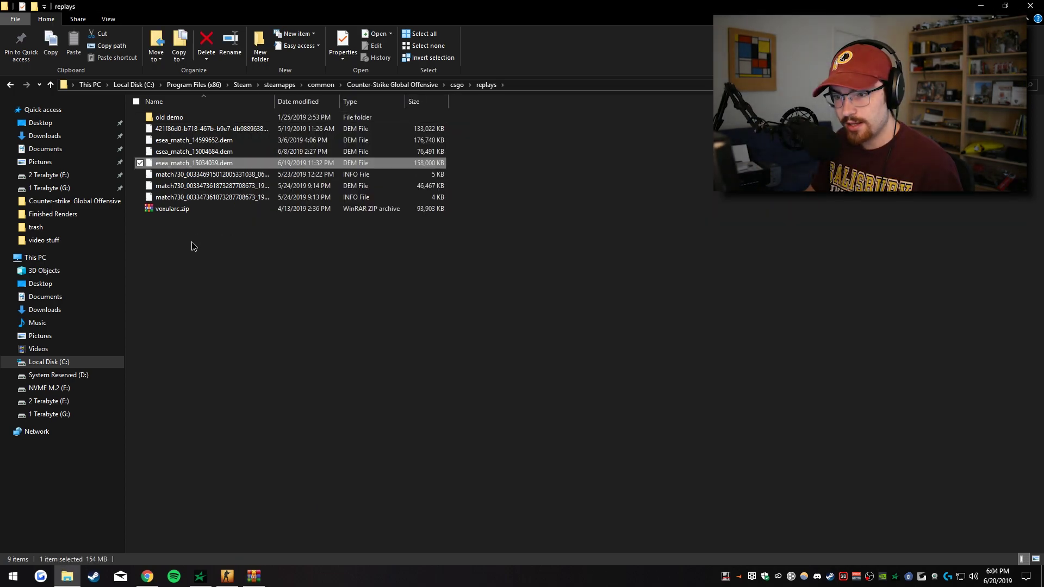
# Rename esea_match_15034039.dem to 'click this one.dem' in the replays folder.
pyautogui.rightClick(224, 168)
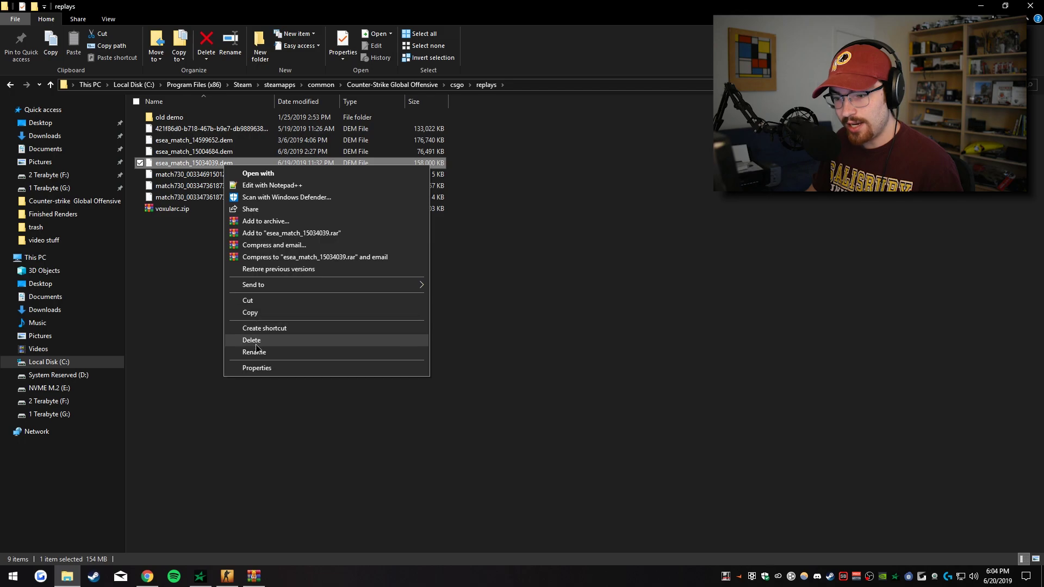
pyautogui.click(256, 352)
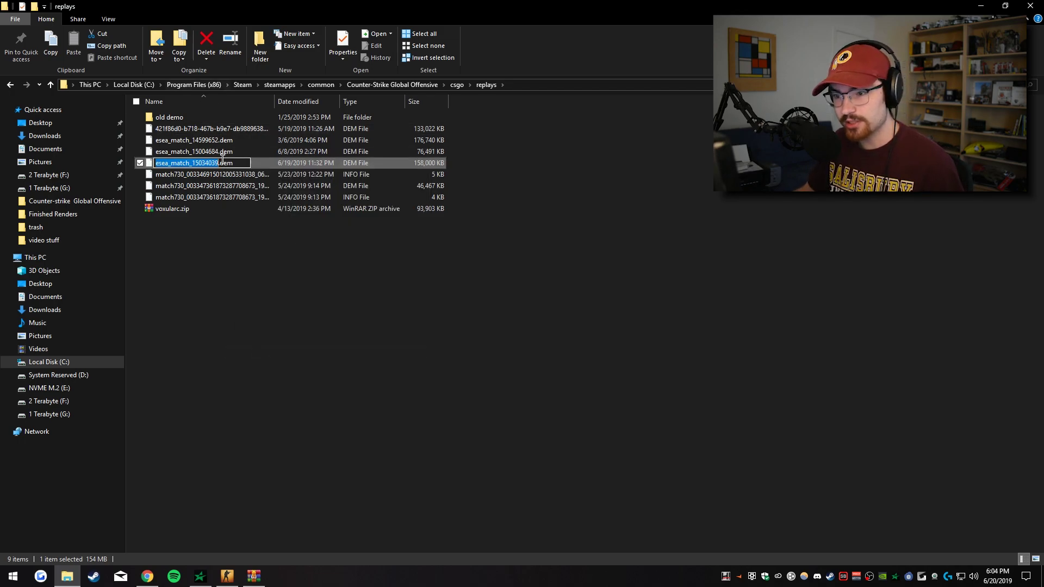
pyautogui.write('click this on')
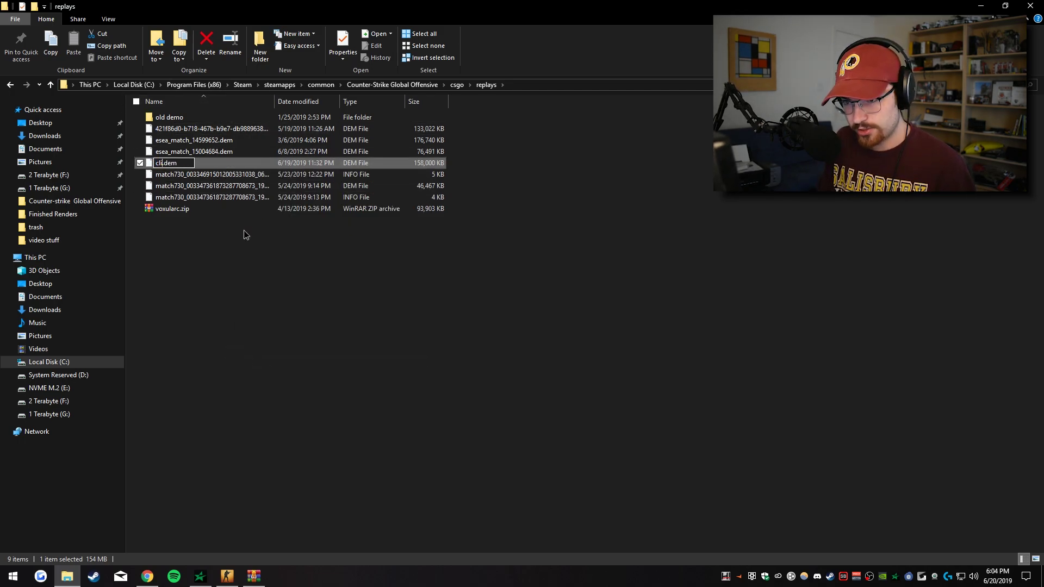
pyautogui.write('e')
pyautogui.press('Return')
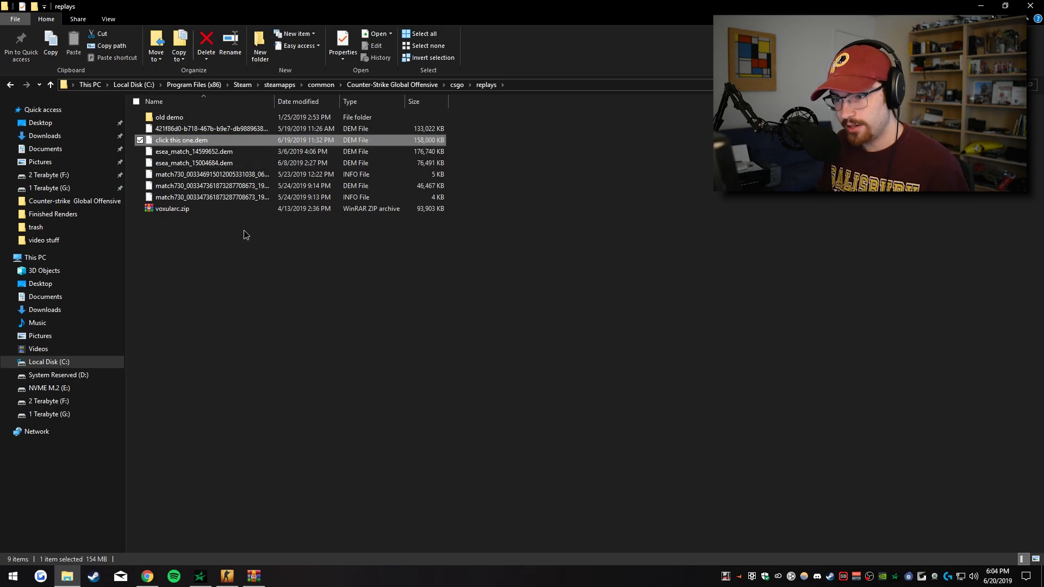
# Return to CS:GO's home screen and open the Demo Playback panel with Shift+F2, moved right.
pyautogui.click(227, 576)
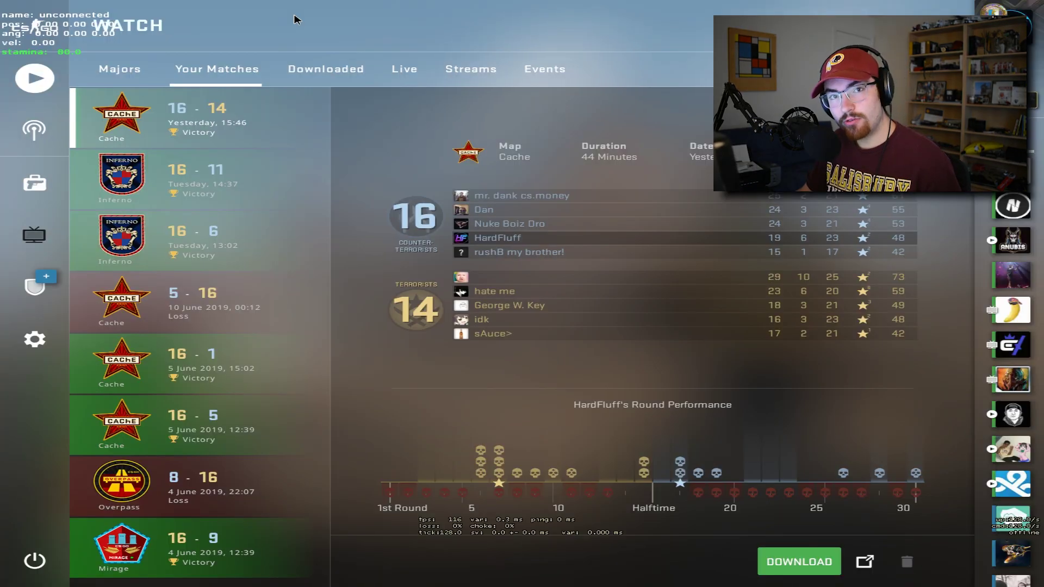
pyautogui.click(35, 25)
pyautogui.hotkey('shift', 'F2')
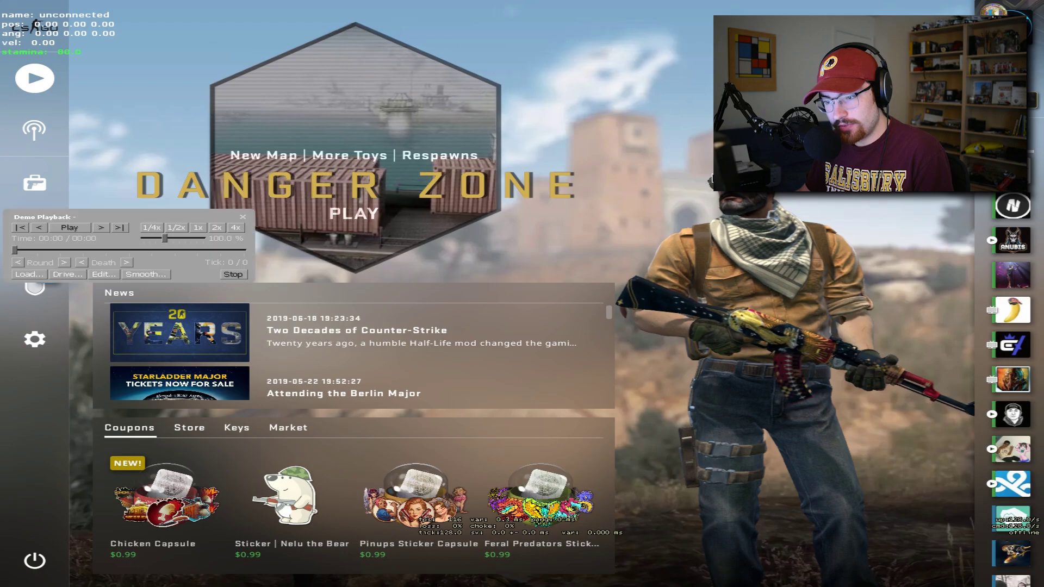
pyautogui.moveTo(136, 213); pyautogui.dragTo(537, 421)
# Load the demo 'click this one.dem' from the replays folder.
pyautogui.click(431, 476)
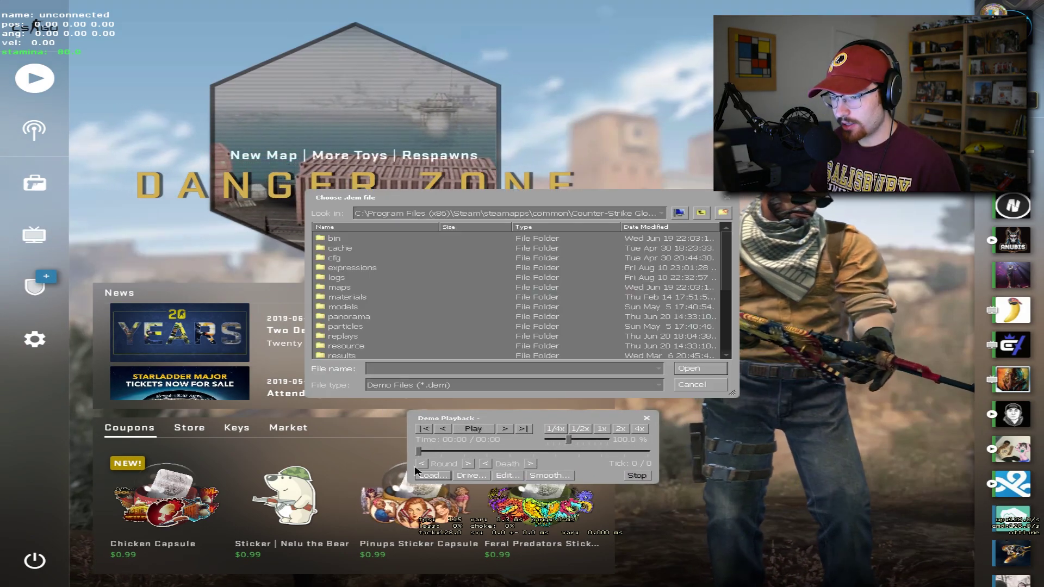
pyautogui.click(348, 336)
pyautogui.doubleClick(351, 337)
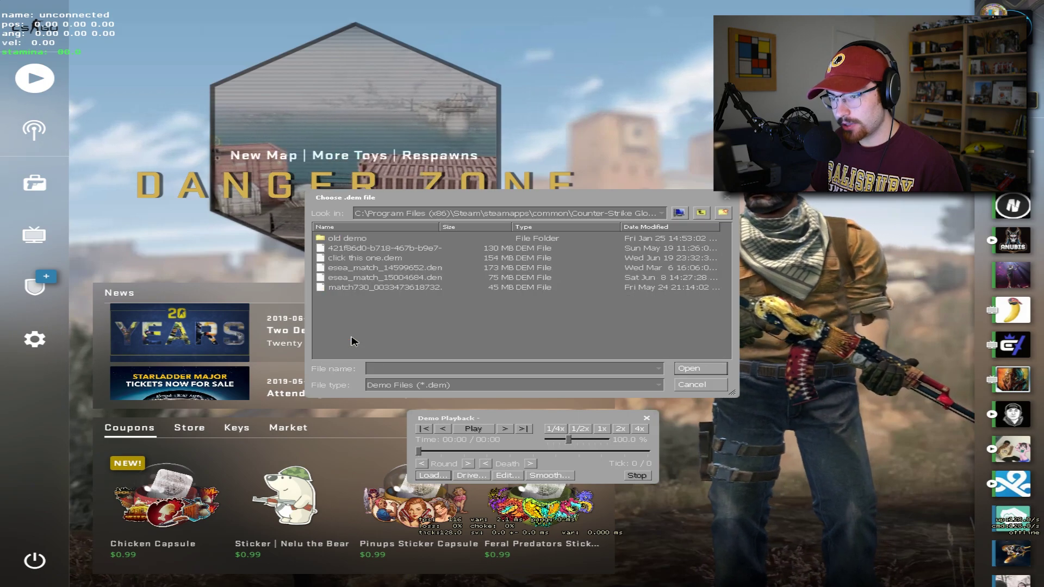
pyautogui.click(384, 258)
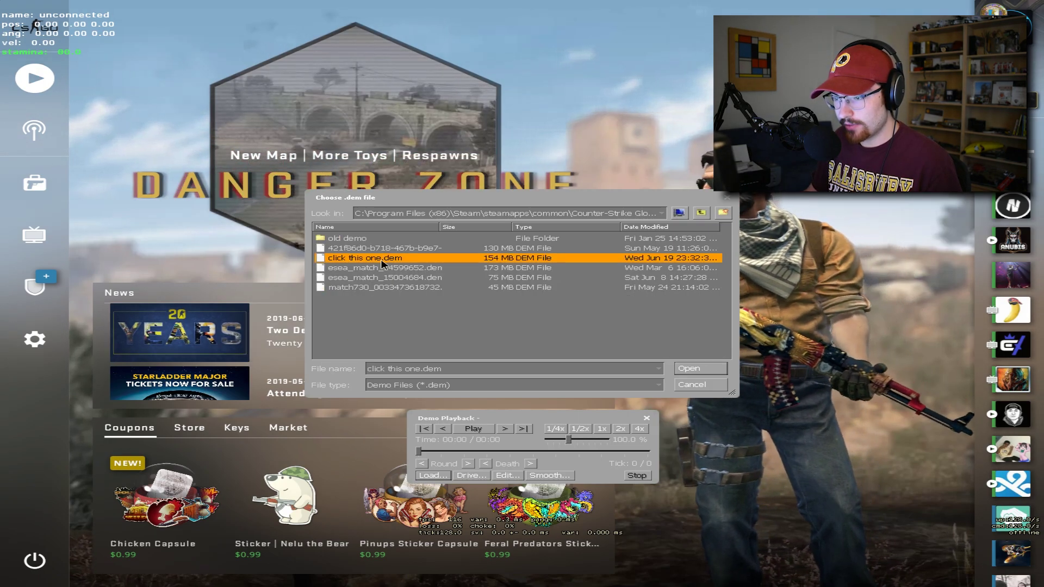
pyautogui.click(700, 368)
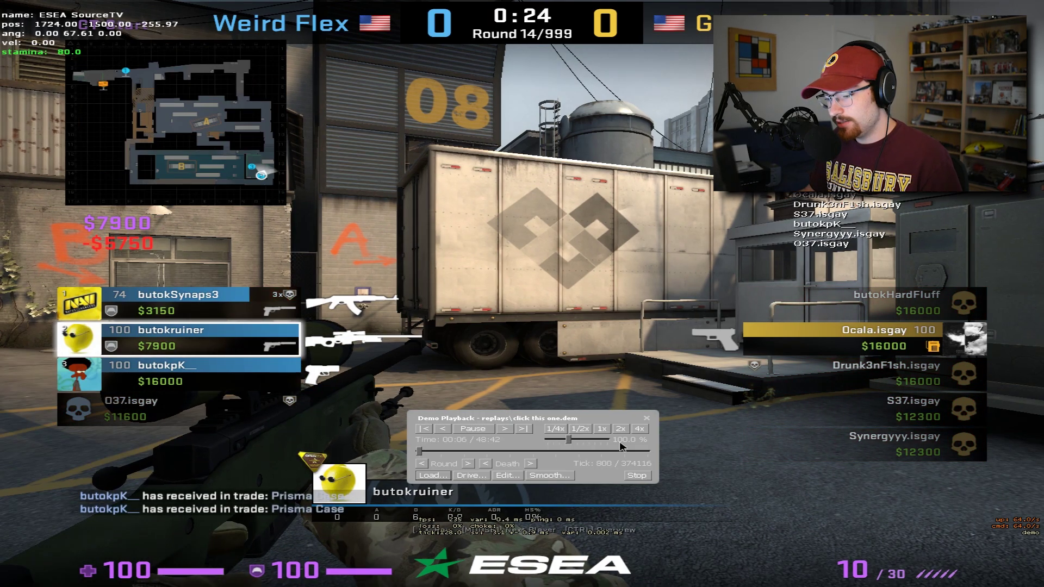
# Skip ahead one round, slow playback to about 18.8% speed, then restore 1x speed.
pyautogui.moveTo(530, 423); pyautogui.dragTo(493, 516)
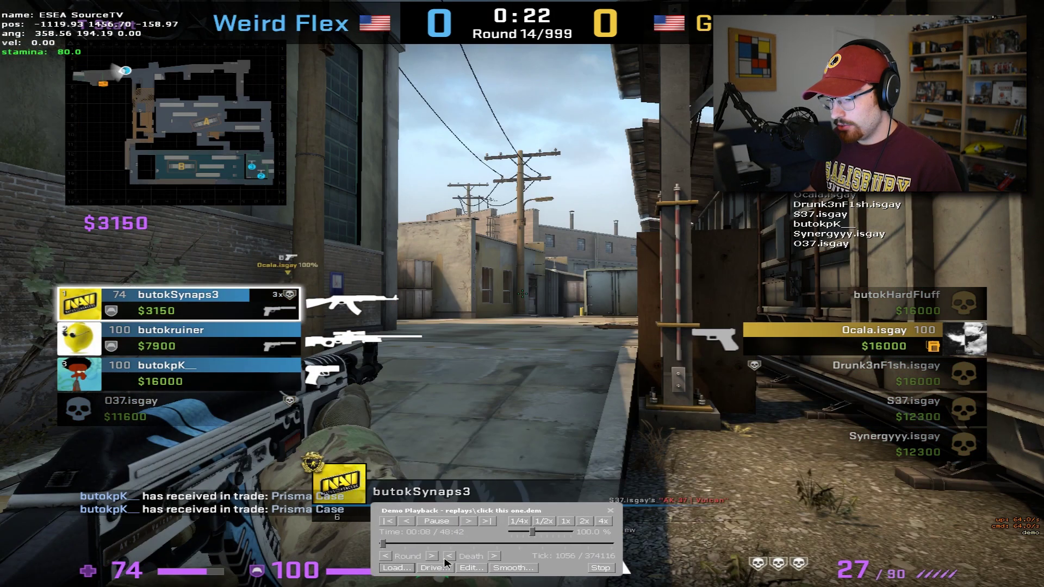
pyautogui.click(431, 554)
pyautogui.moveTo(576, 533); pyautogui.dragTo(510, 544)
pyautogui.click(566, 521)
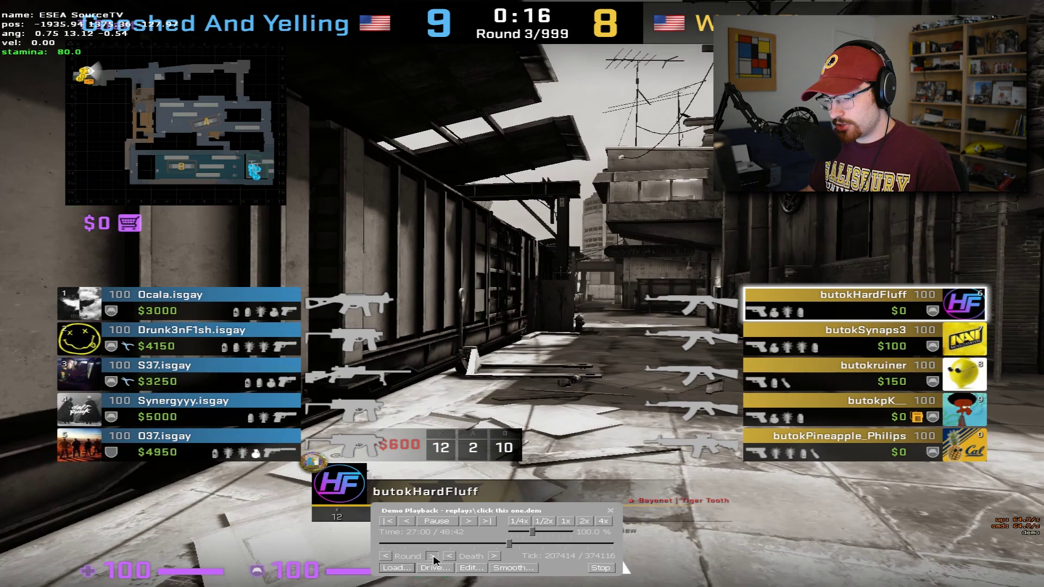
# Jump to round 4, resume, restart the round from its beginning, then pause.
pyautogui.click(432, 556)
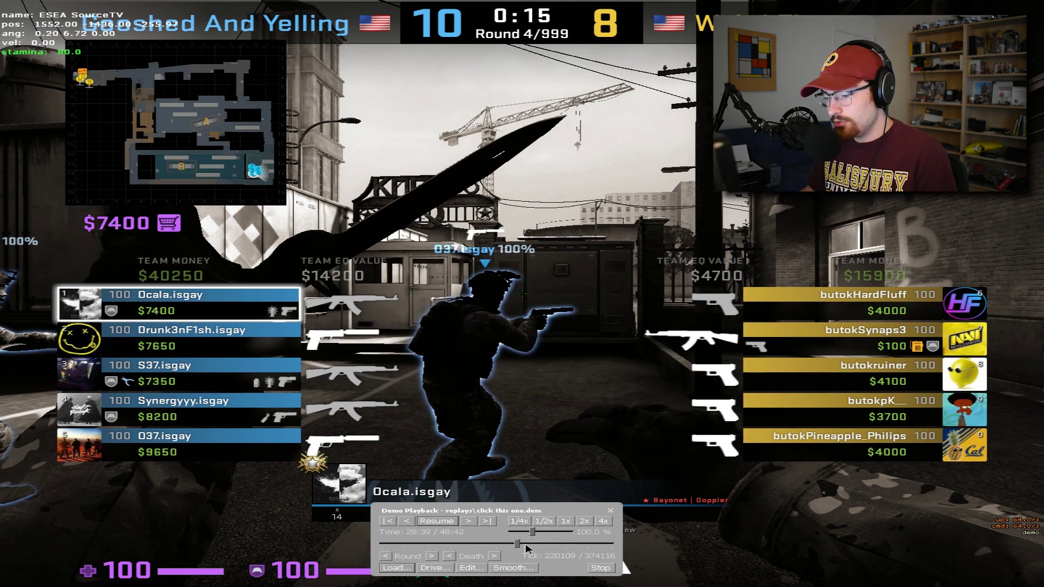
pyautogui.click(429, 521)
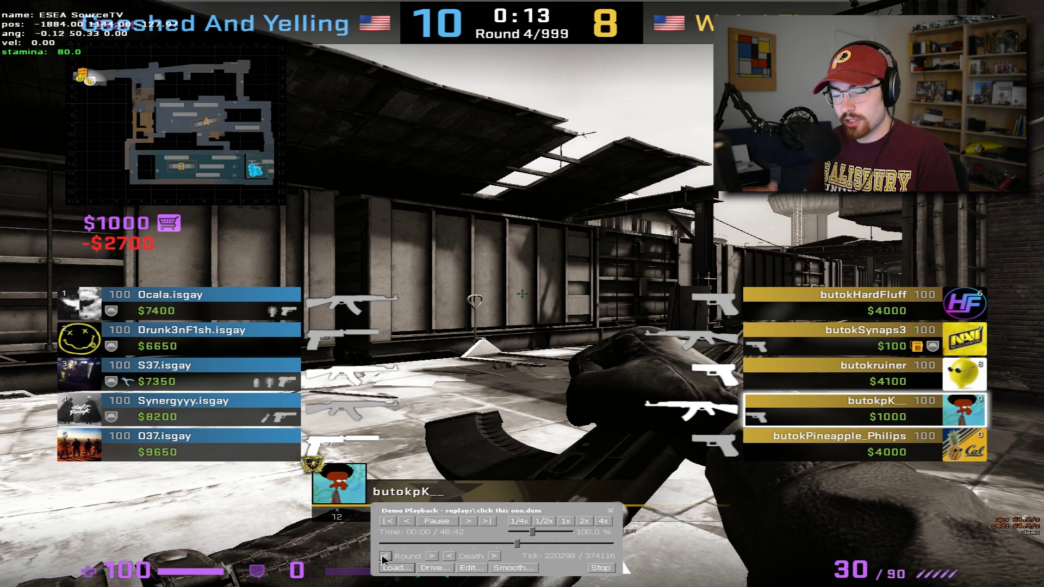
pyautogui.click(385, 556)
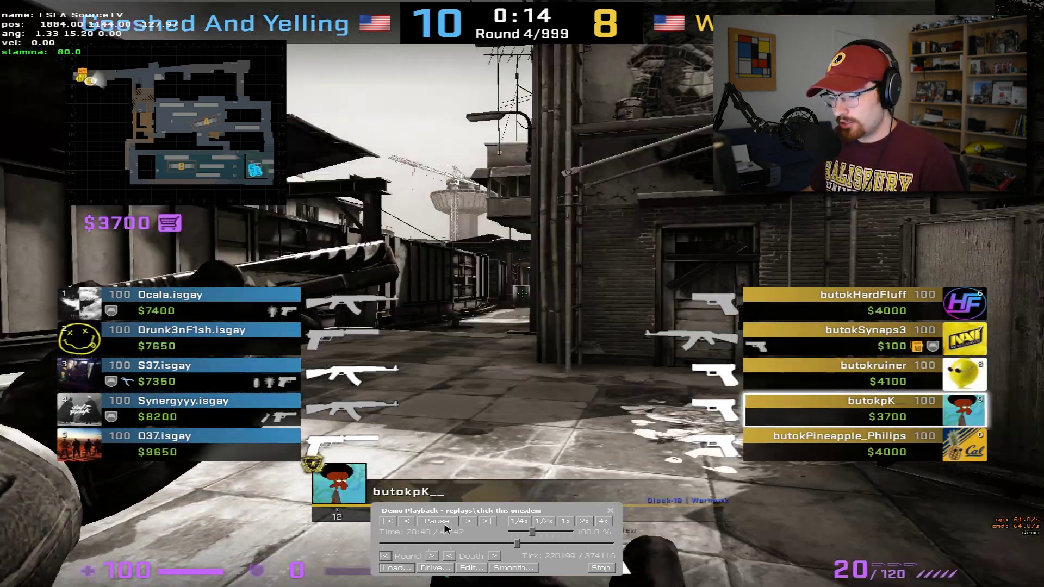
pyautogui.click(443, 523)
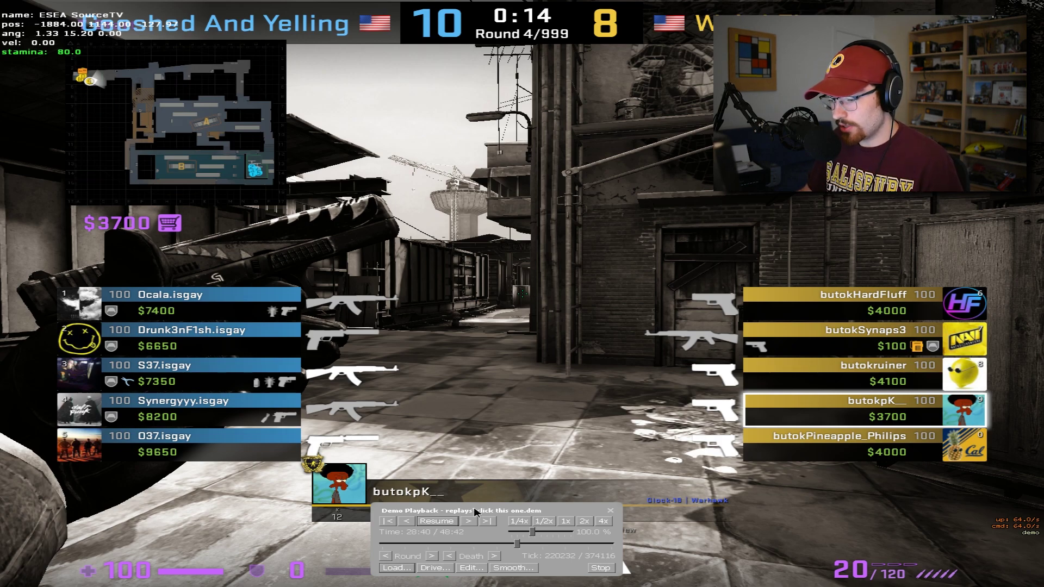
pyautogui.moveTo(474, 509); pyautogui.dragTo(474, 511)
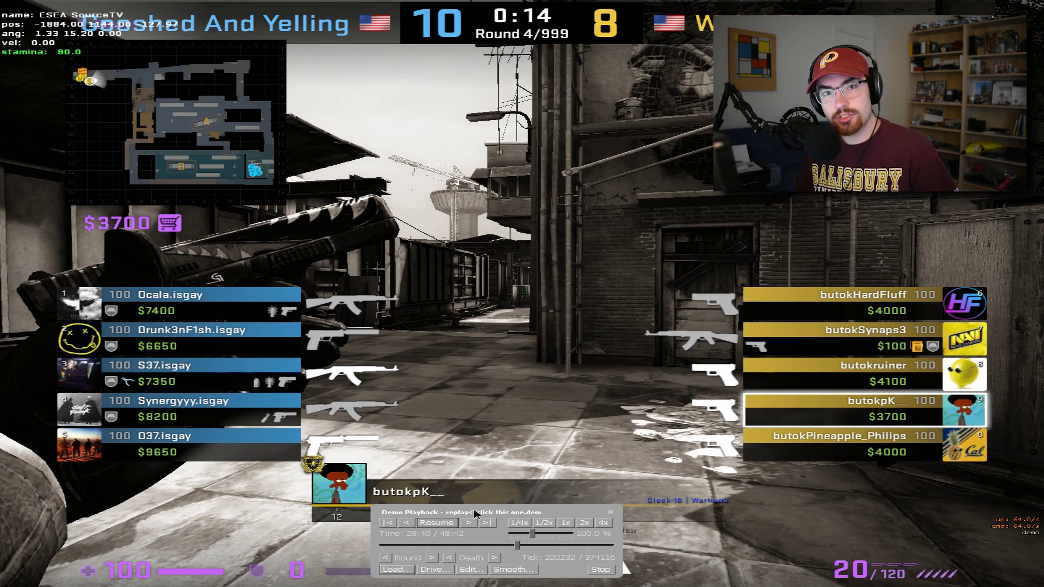